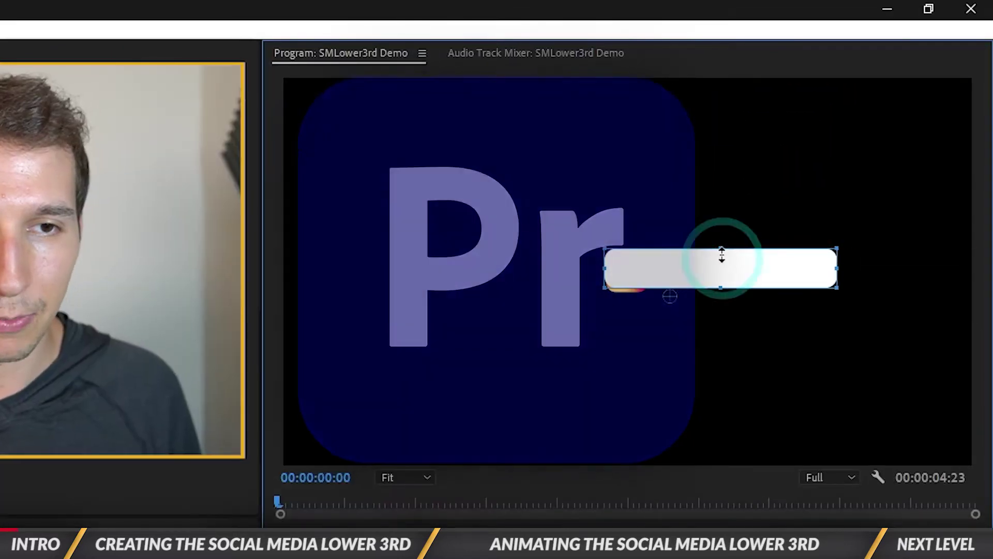
# Focus the empty SMLower3rd Demo sequence and bring up the Window menu's panel list.
pyautogui.hotkey('ctrl', 't')
pyautogui.write('@yourname')
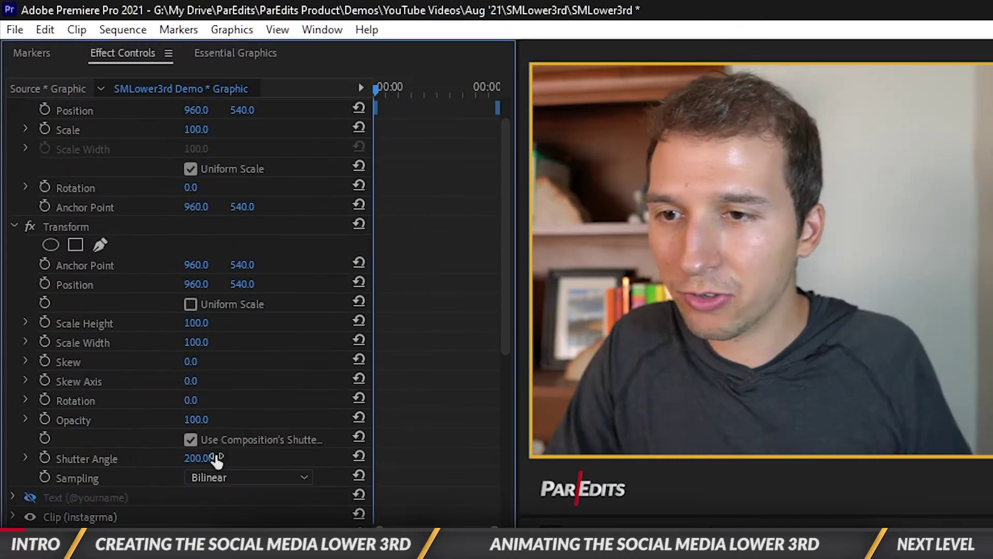
pyautogui.click(44, 322)
pyautogui.click(44, 400)
pyautogui.click(205, 400)
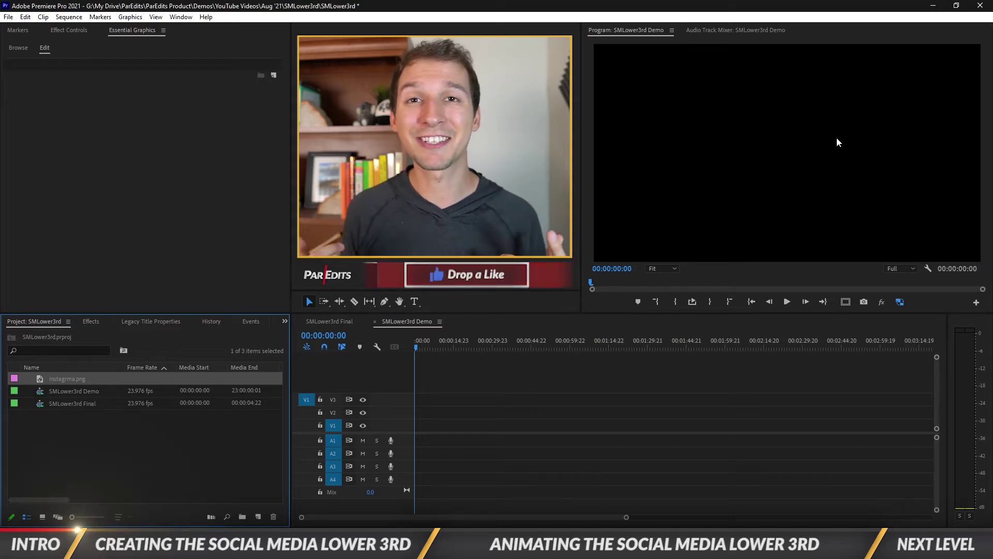
pyautogui.click(454, 391)
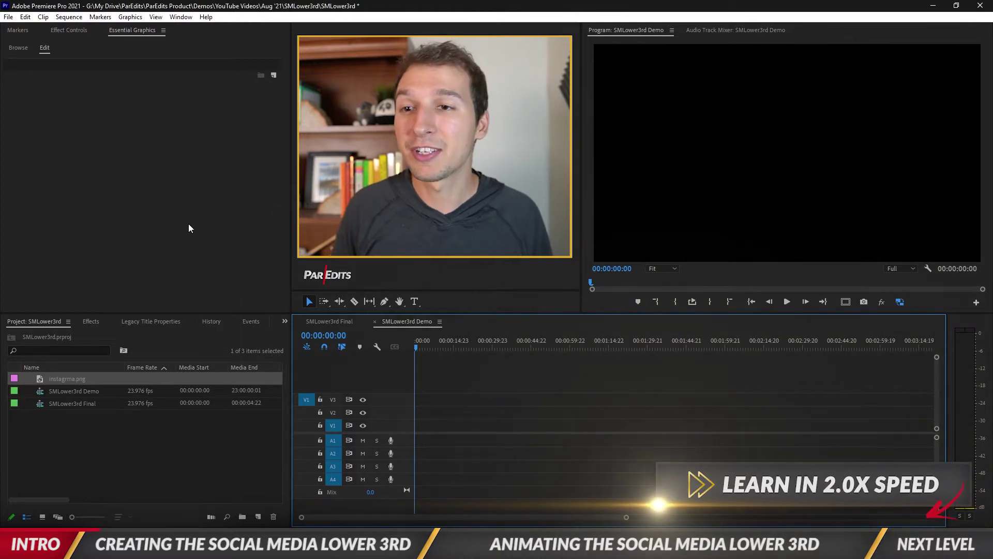
pyautogui.click(181, 17)
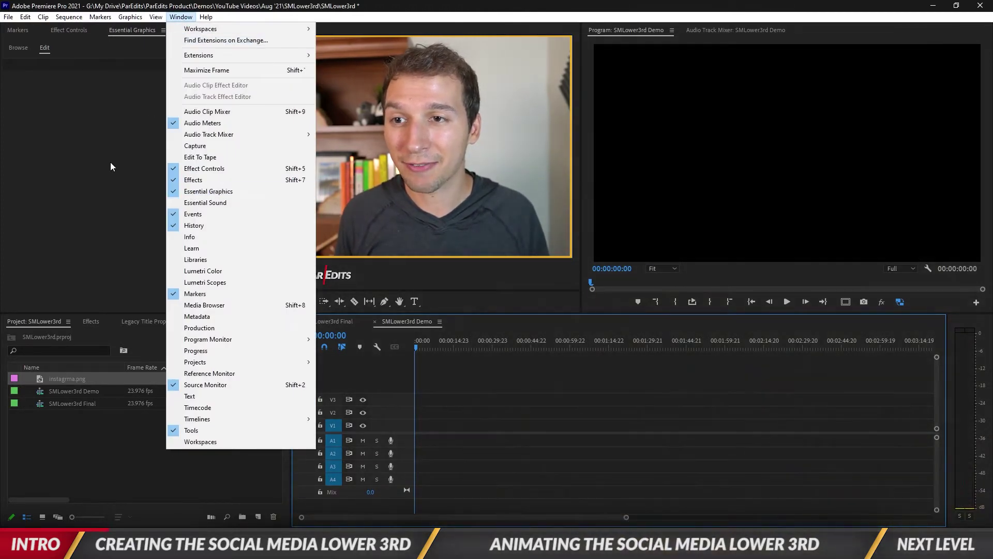
# Show Essential Graphics and add the instagrma logo image as a new layer from file.
pyautogui.click(187, 193)
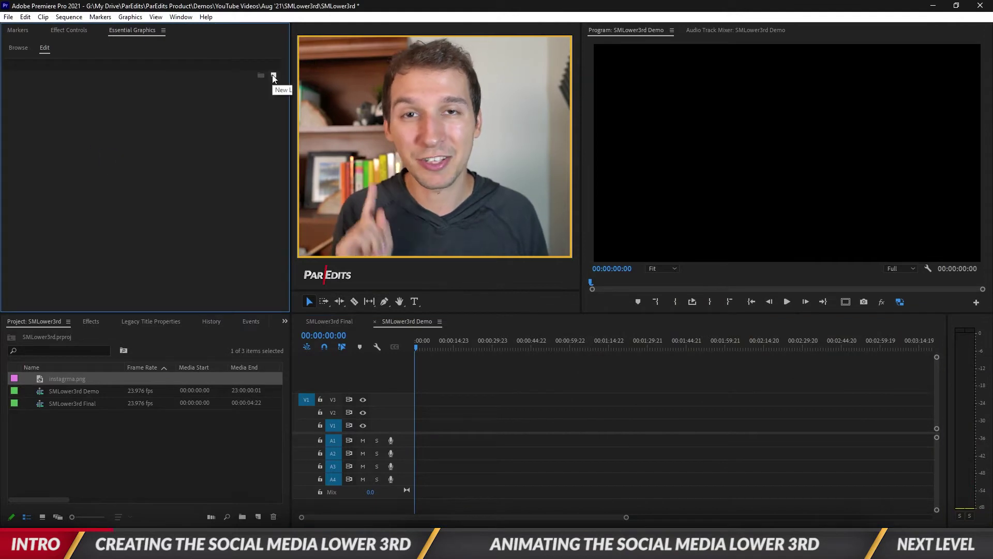
pyautogui.click(273, 77)
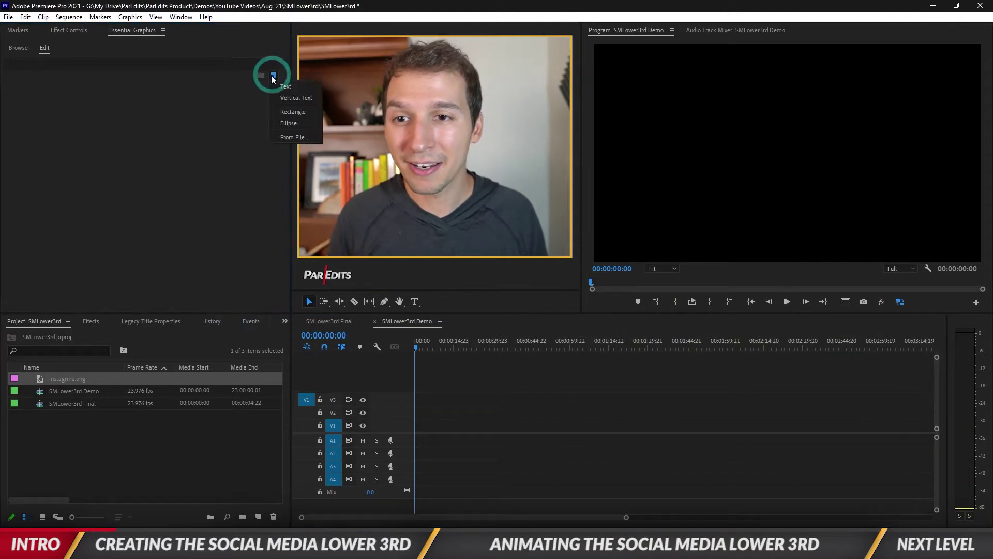
pyautogui.click(275, 138)
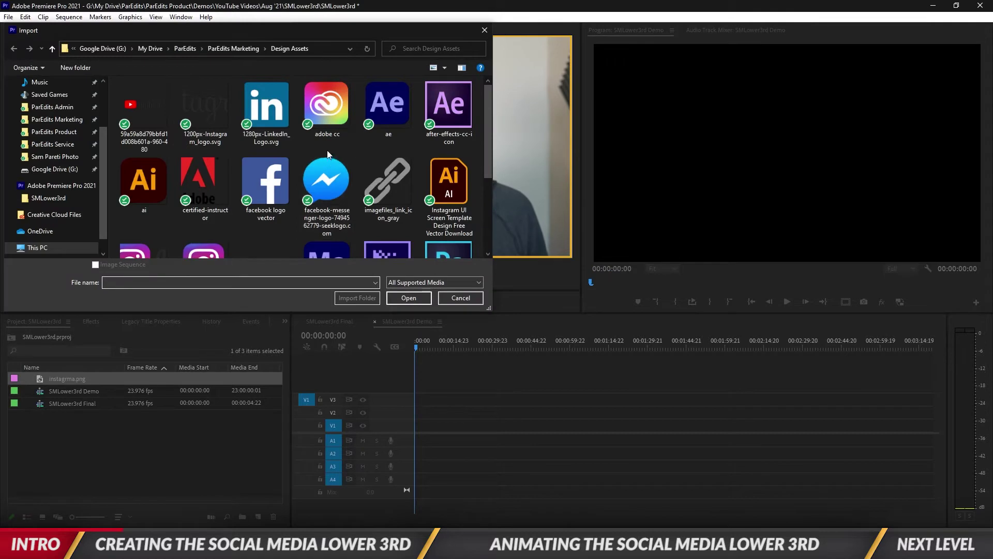
pyautogui.scroll(-1, 299, 178)
pyautogui.doubleClick(198, 236)
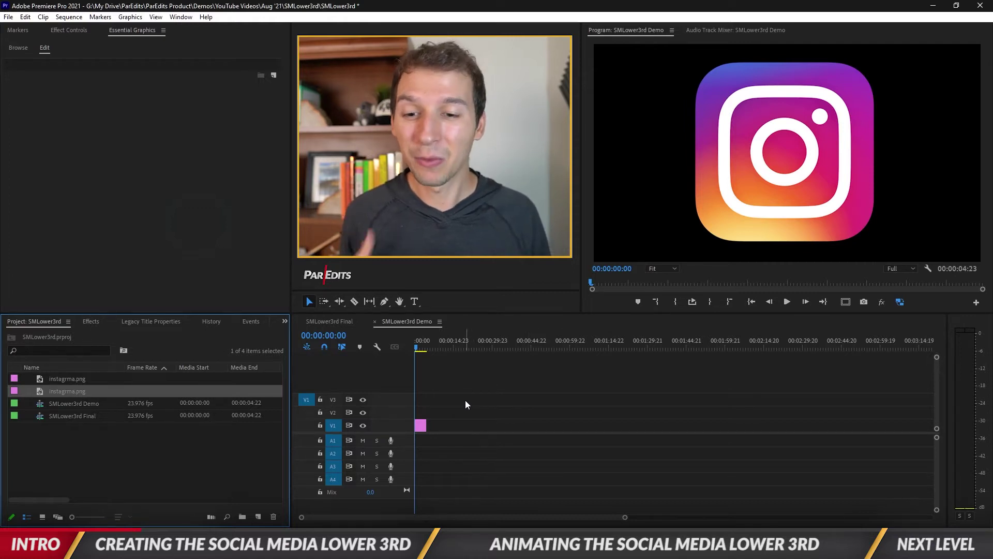
pyautogui.click(420, 425)
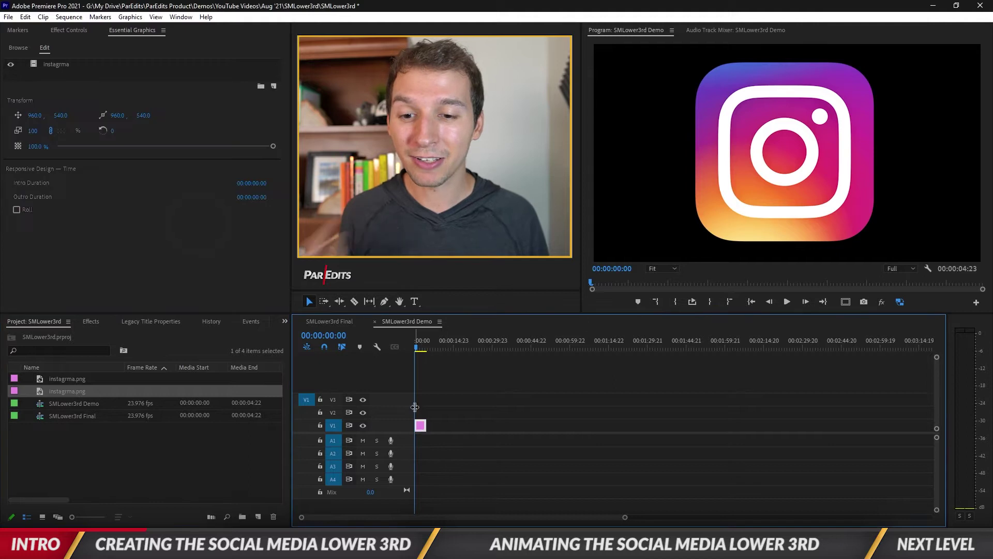
# Scale the instagrma logo layer down to 13 so it becomes a small icon.
pyautogui.click(56, 66)
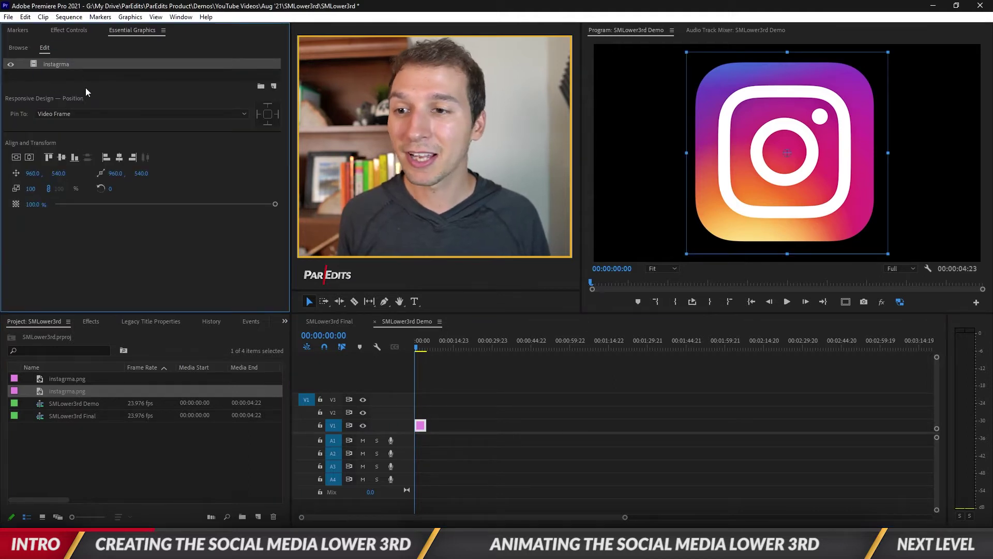
pyautogui.moveTo(31, 188); pyautogui.dragTo(3, 188)
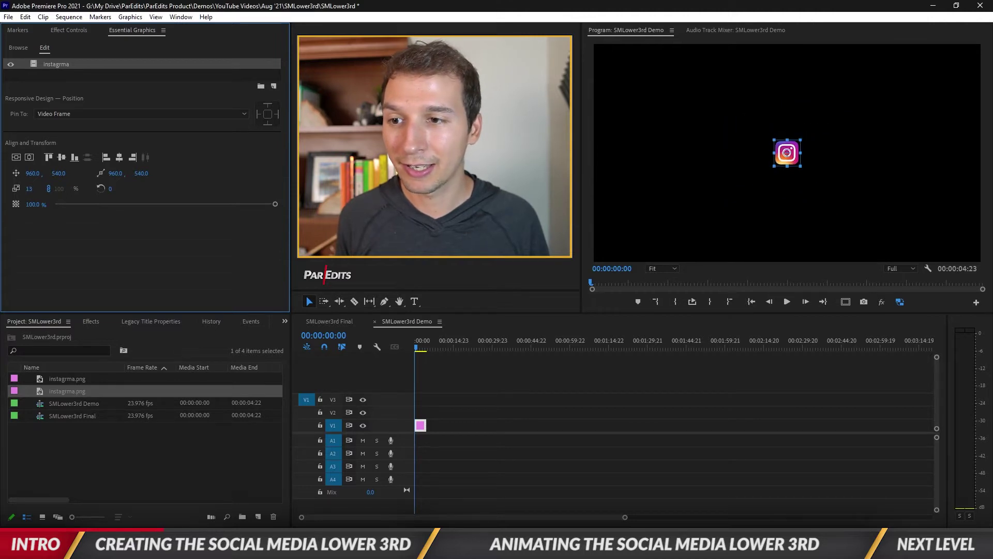
pyautogui.click(73, 220)
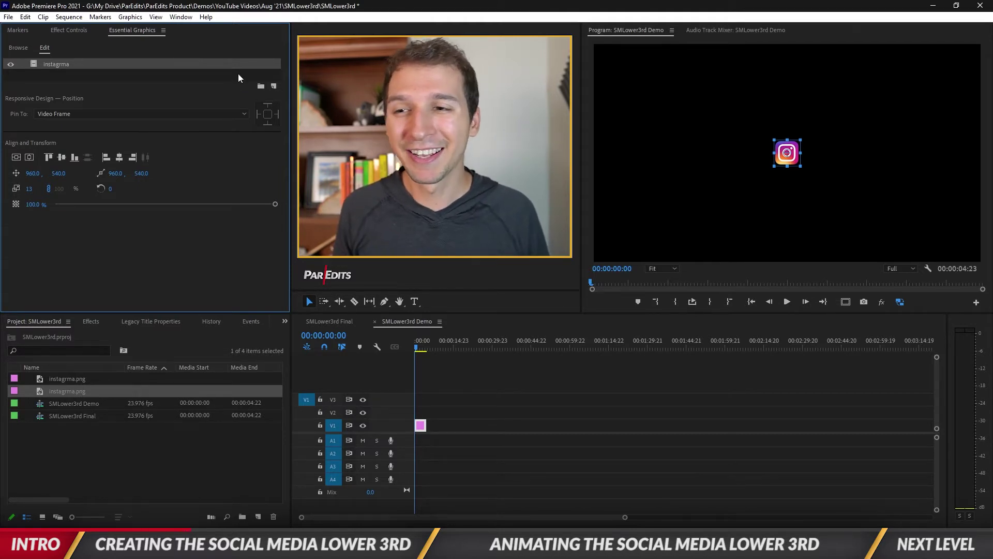
# Add a white rectangle layer, Shape 01, and set its stroke Line Join to Round Join.
pyautogui.click(274, 90)
pyautogui.click(282, 123)
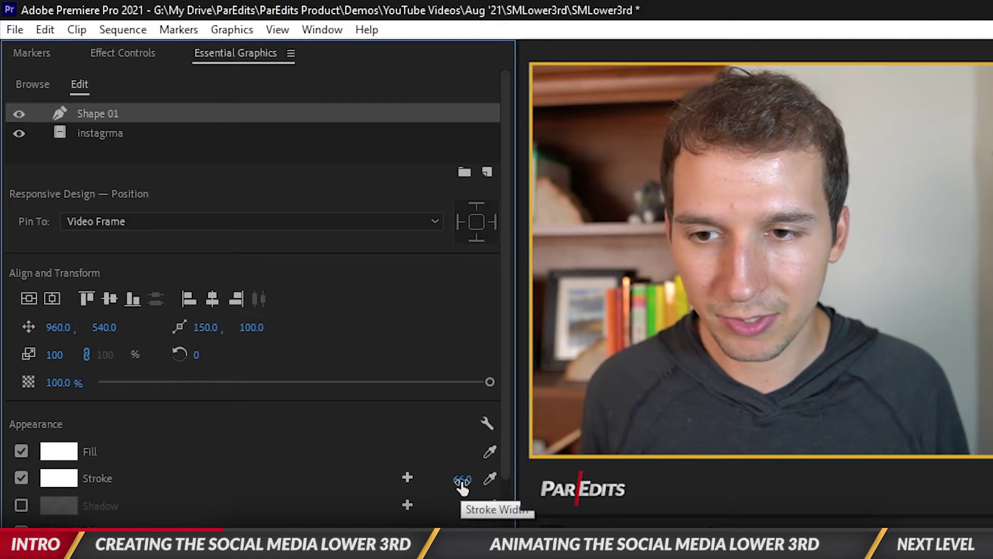
pyautogui.click(485, 419)
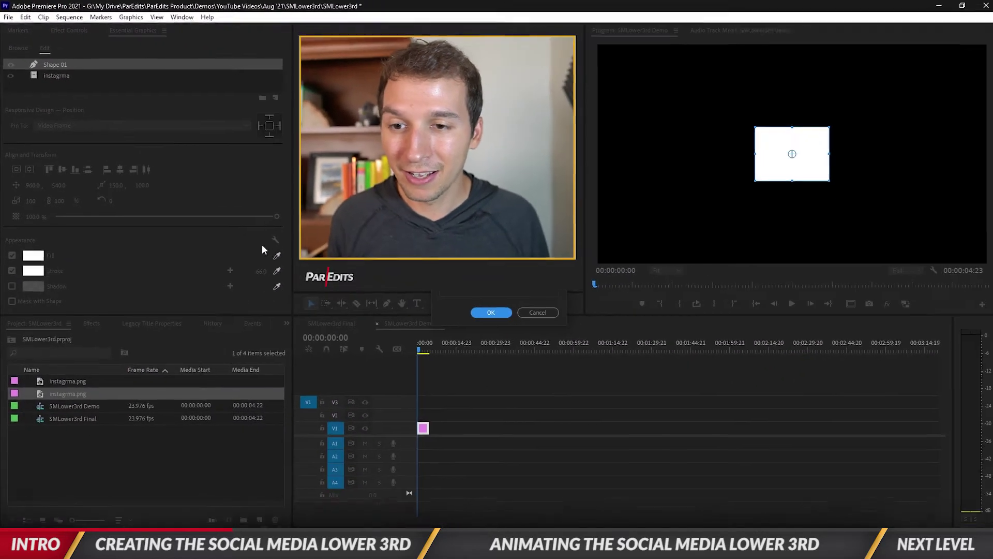
pyautogui.moveTo(447, 224); pyautogui.dragTo(462, 336)
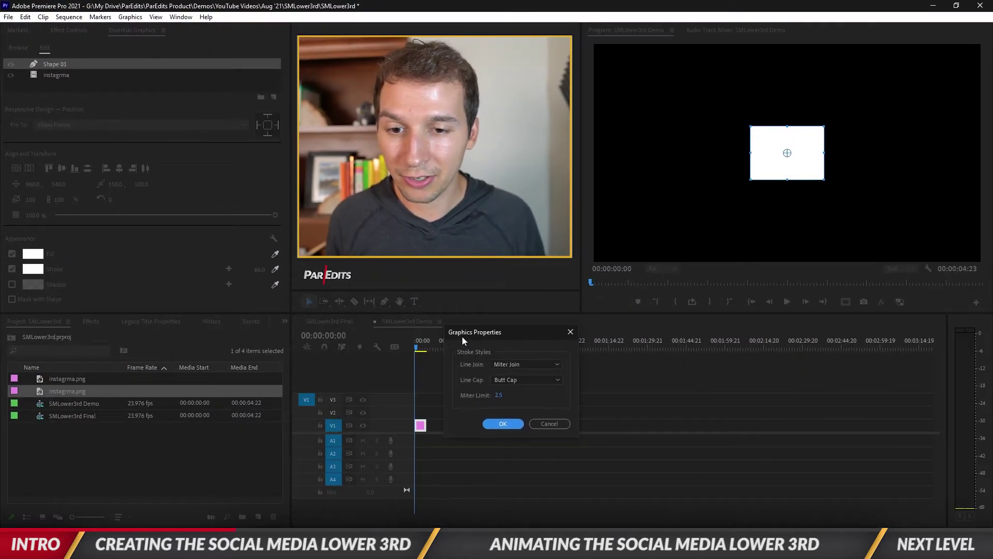
pyautogui.click(520, 366)
pyautogui.click(519, 385)
pyautogui.click(503, 423)
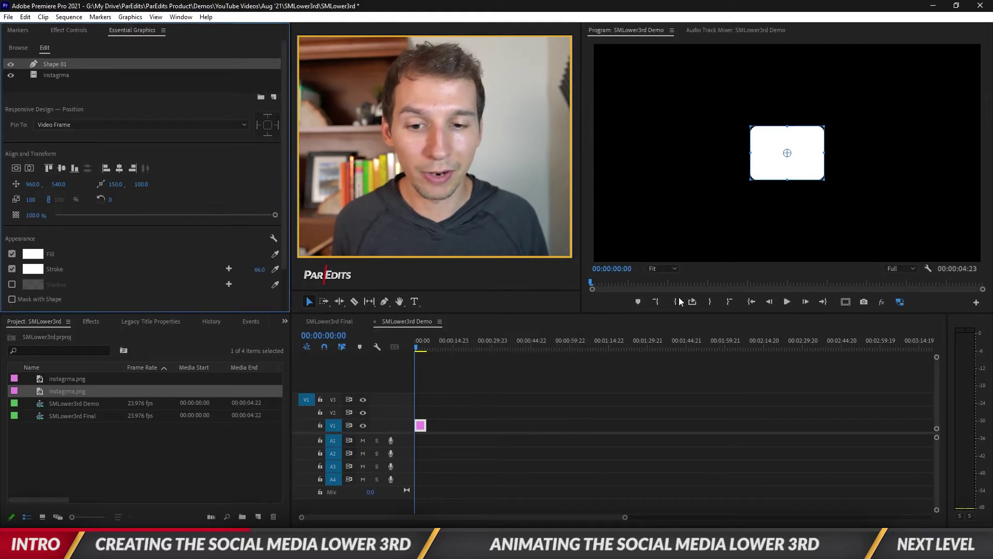
pyautogui.click(637, 401)
pyautogui.click(420, 425)
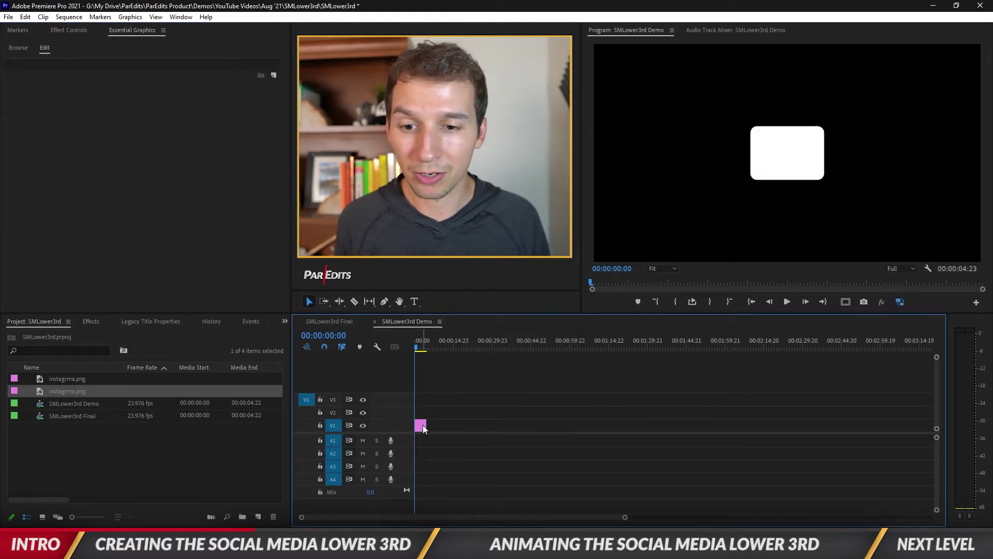
# Resize Shape 01 into a slim 208 × 32 bar and slide it right of the logo.
pyautogui.click(55, 64)
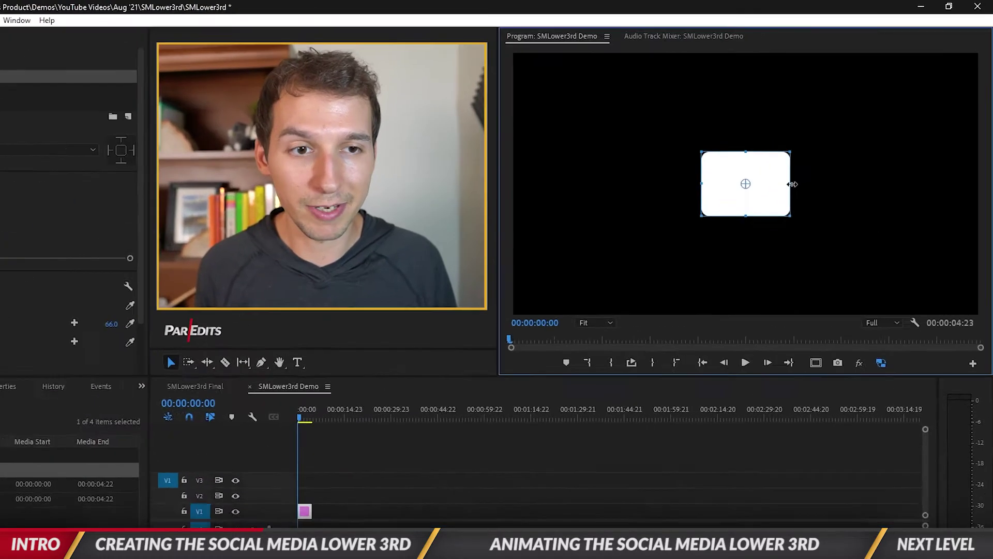
pyautogui.moveTo(825, 153); pyautogui.dragTo(883, 155)
pyautogui.click(703, 298)
pyautogui.moveTo(685, 318); pyautogui.dragTo(718, 288)
pyautogui.moveTo(721, 249); pyautogui.dragTo(721, 255)
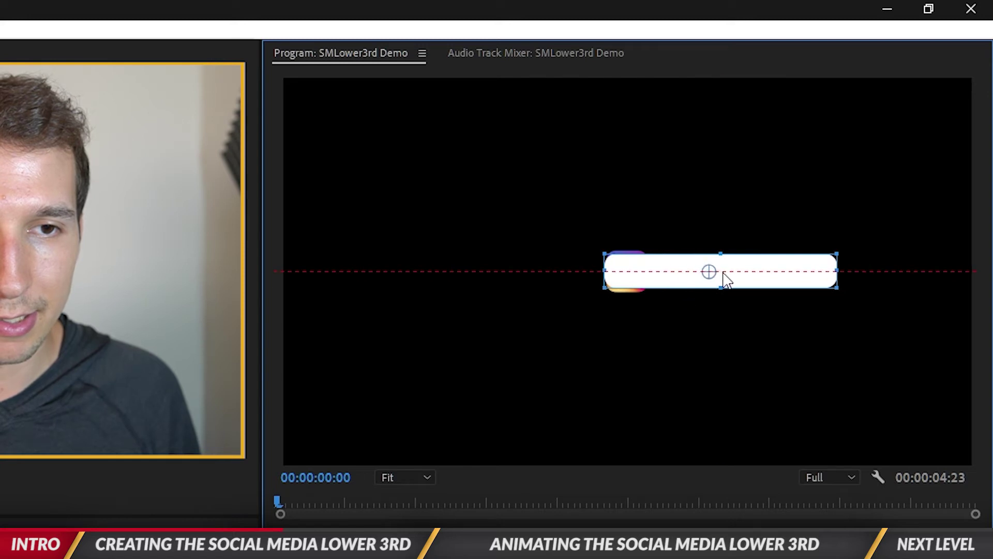
pyautogui.moveTo(725, 275); pyautogui.dragTo(799, 279)
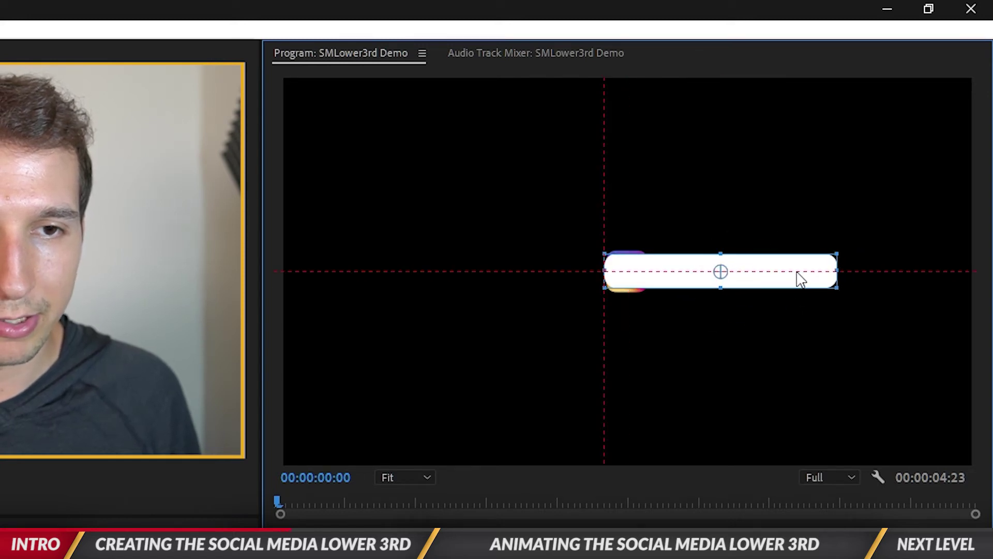
pyautogui.moveTo(810, 279)
pyautogui.mouseDown()
pyautogui.moveTo(855, 269)
pyautogui.moveTo(801, 269)
pyautogui.mouseUp()
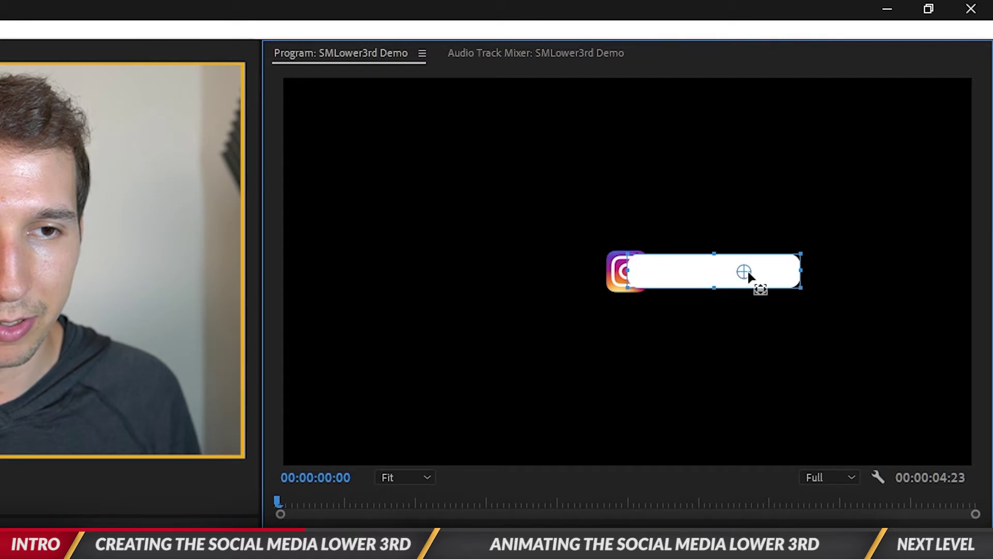
# Move the instagrma layer above Shape 01 so the logo sits in front of the bar.
pyautogui.moveTo(711, 278); pyautogui.dragTo(717, 280)
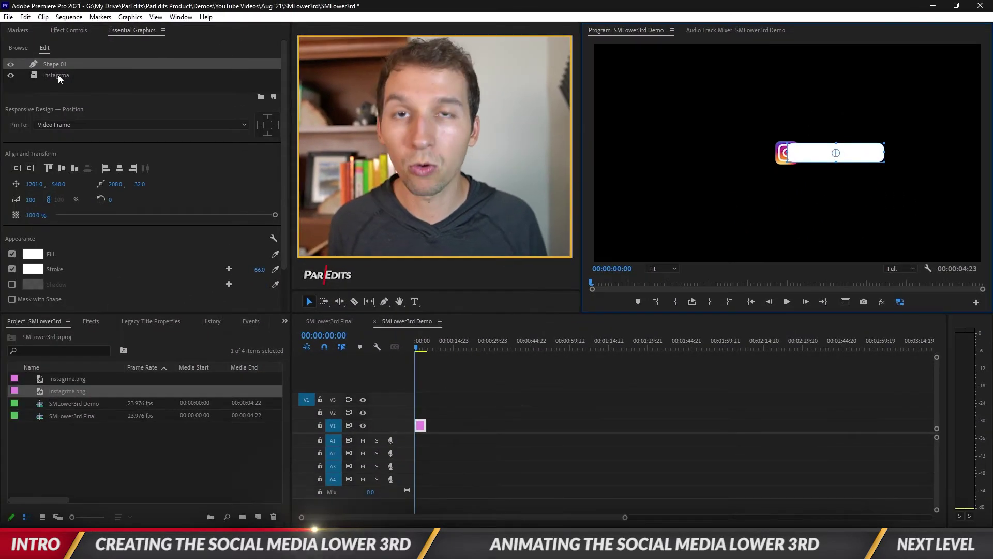
pyautogui.moveTo(58, 74); pyautogui.dragTo(56, 61)
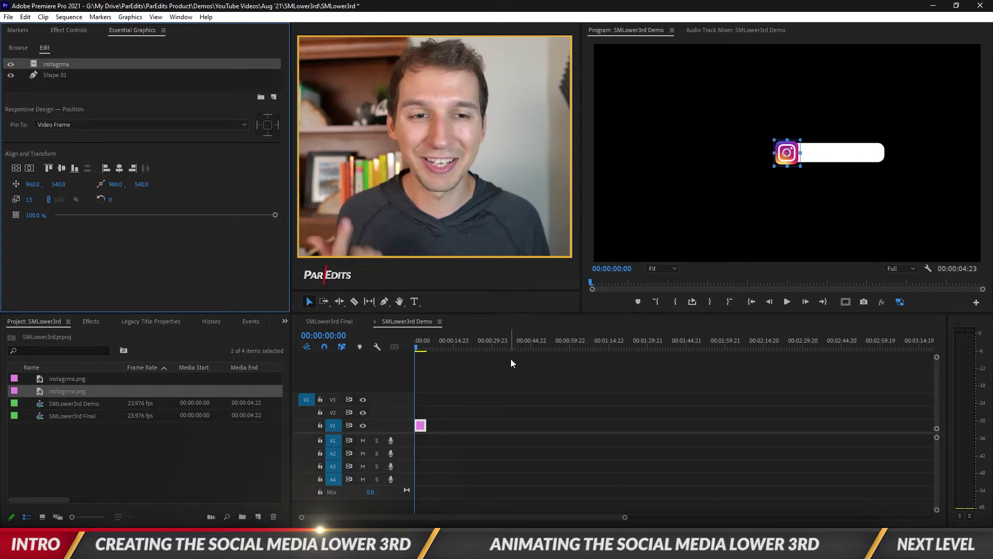
pyautogui.click(52, 78)
# Turn on Snap in Program Monitor, zoom the timeline to fit, and enlarge the V1 track.
pyautogui.click(858, 158)
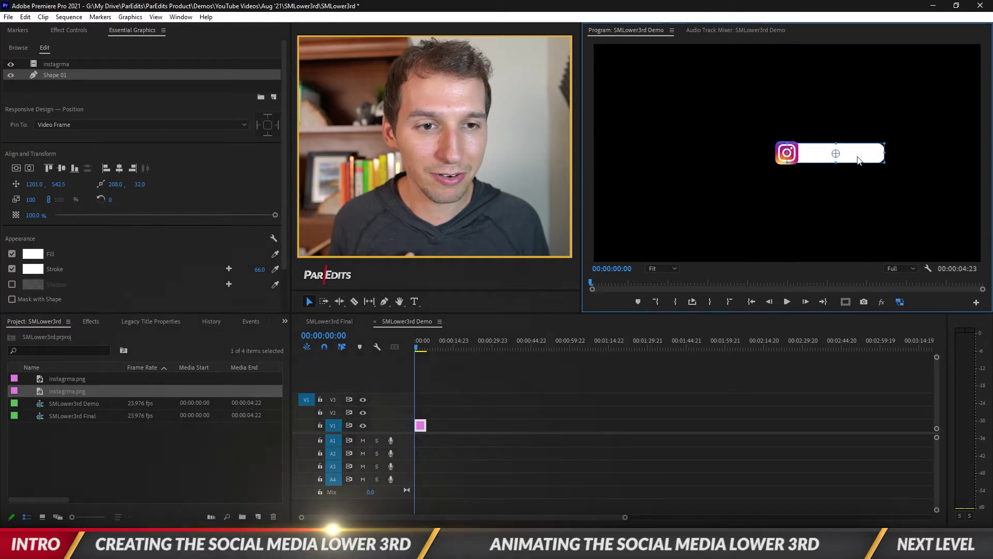
pyautogui.click(726, 396)
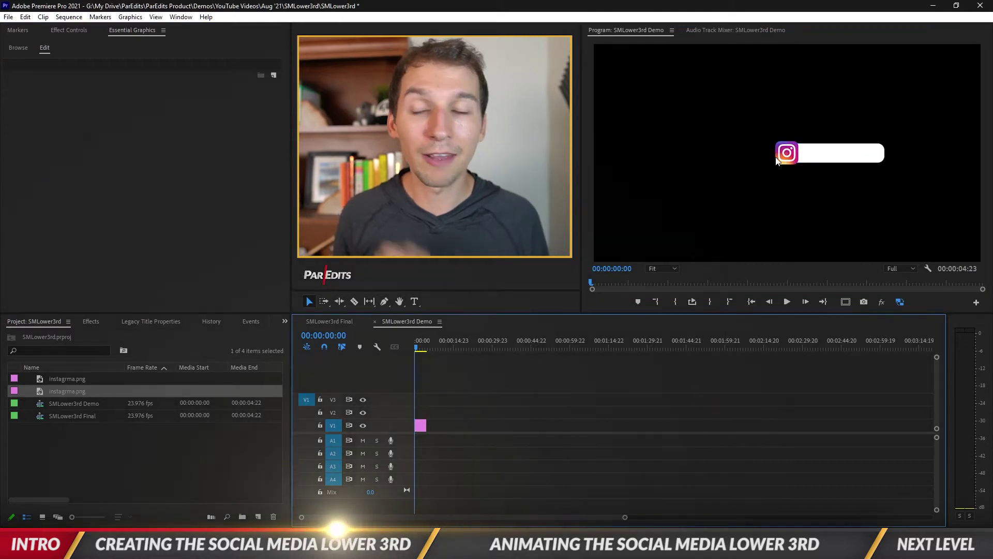
pyautogui.click(928, 269)
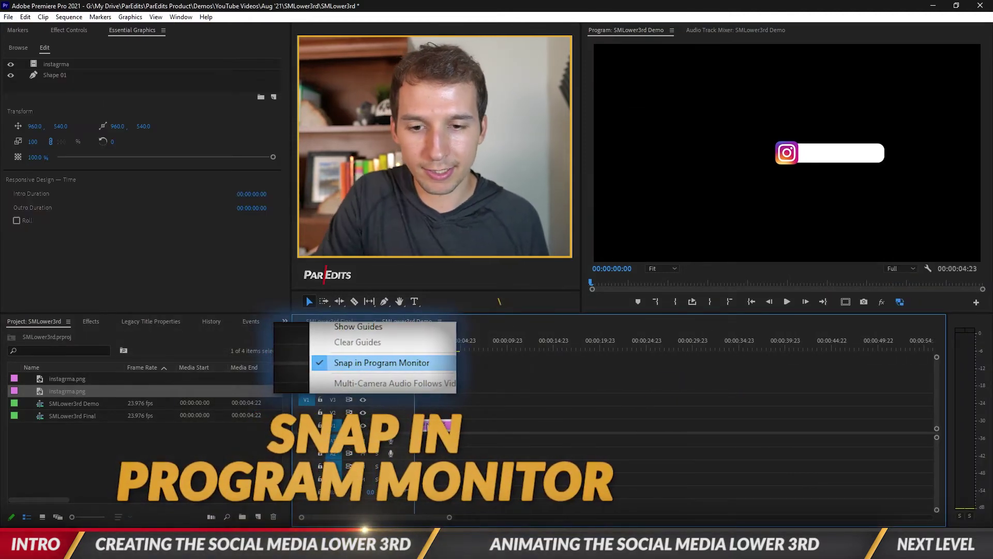
pyautogui.press('\\')
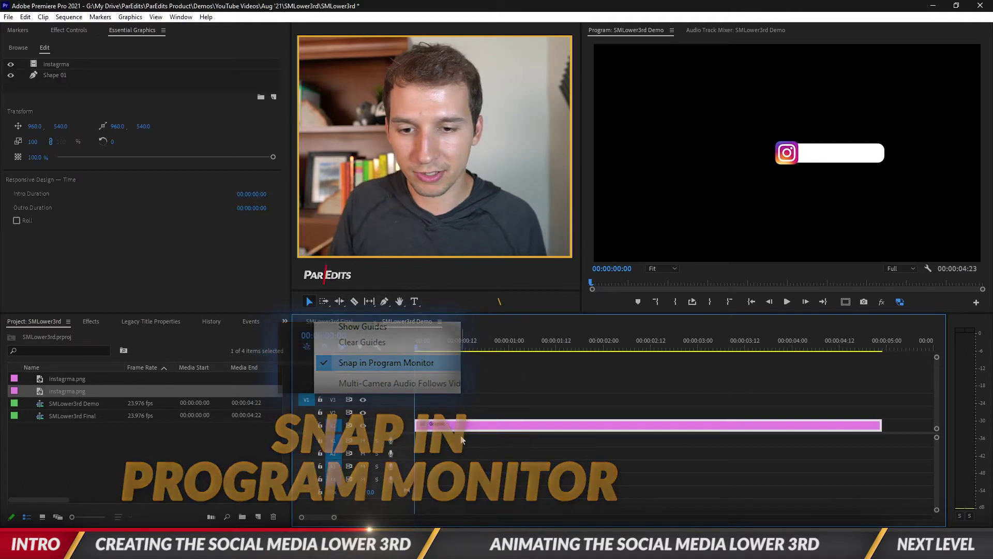
pyautogui.scroll(3, 393, 422)
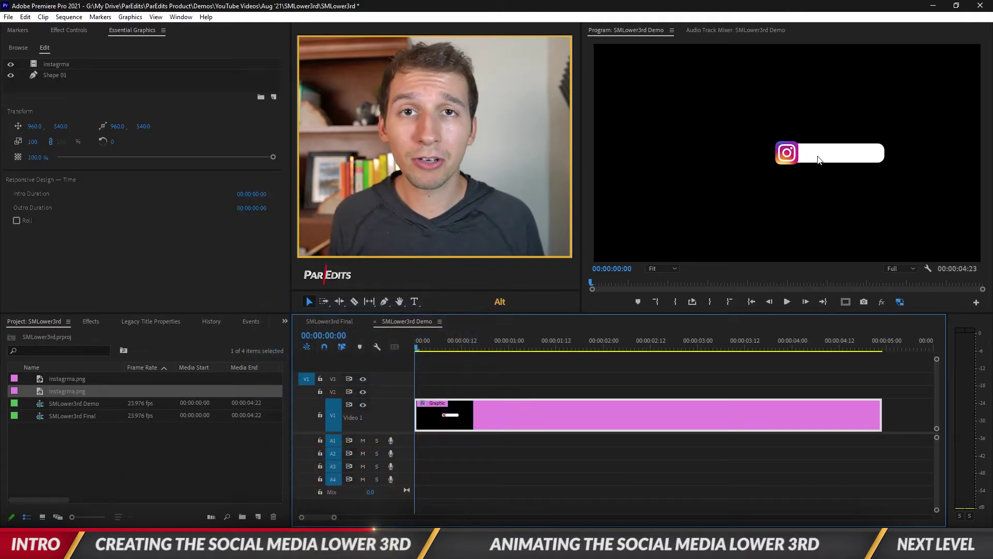
pyautogui.click(273, 98)
pyautogui.click(286, 111)
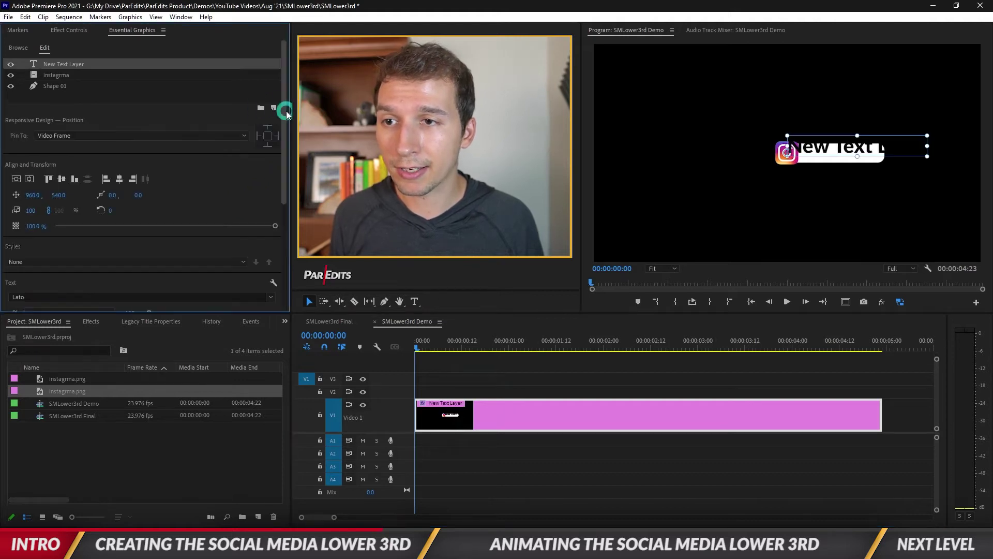
pyautogui.doubleClick(824, 151)
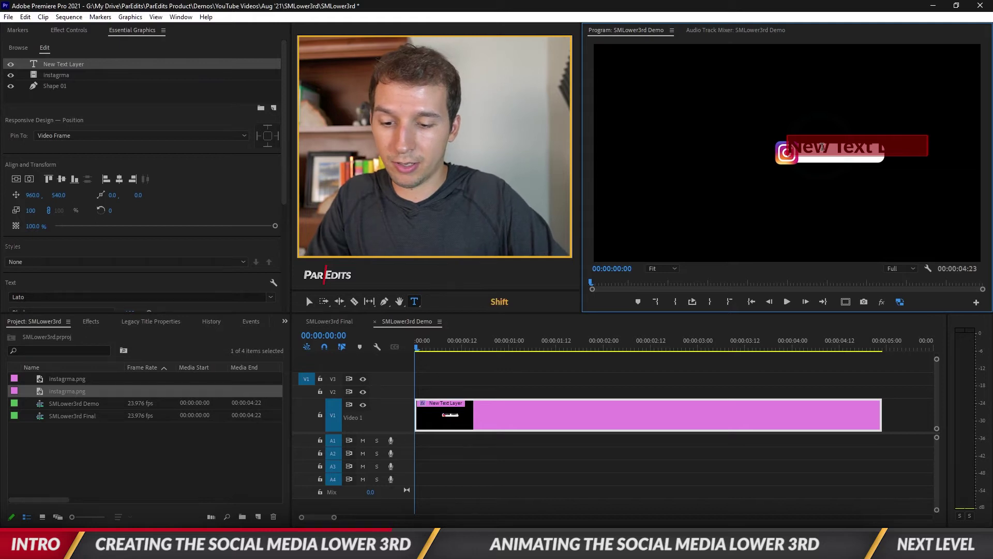
pyautogui.write('@yournam')
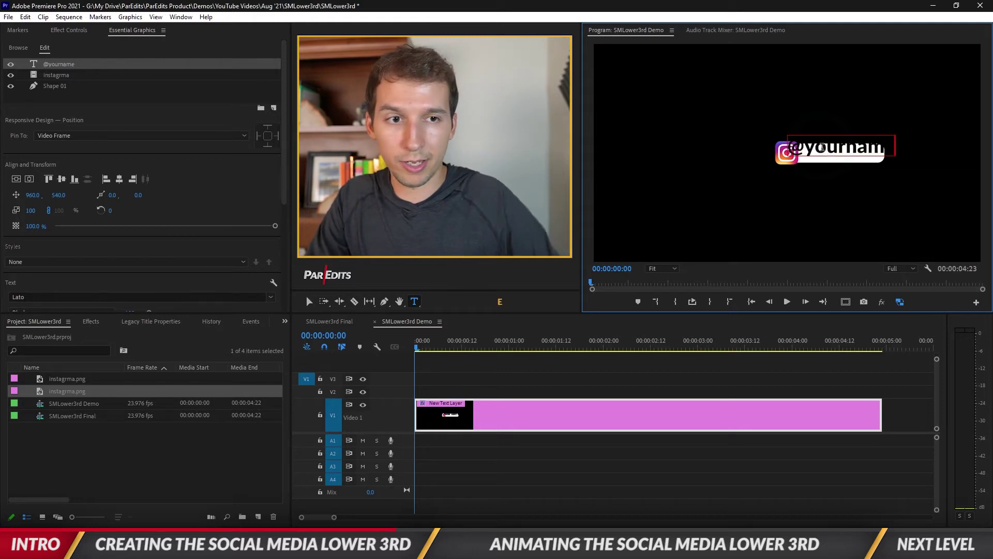
pyautogui.write('e')
pyautogui.click(309, 301)
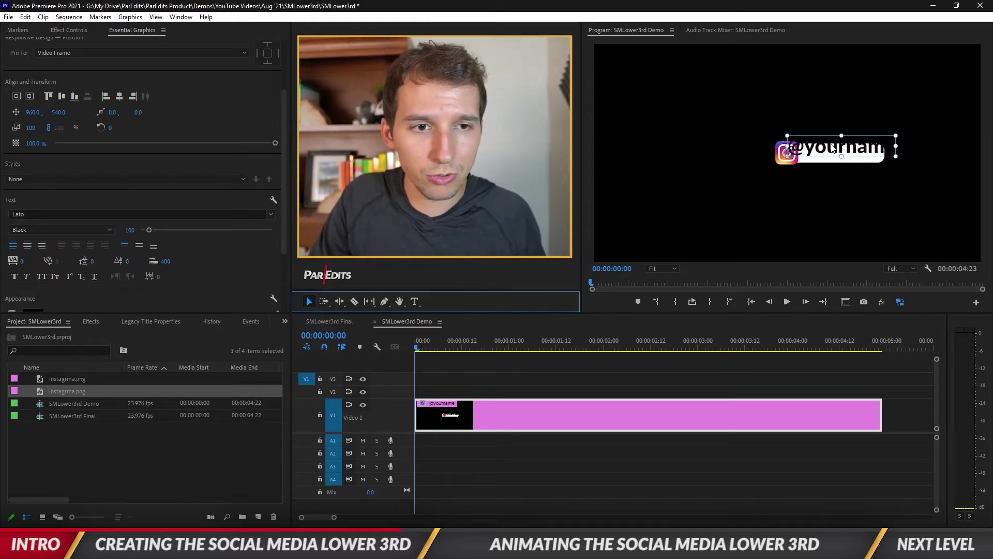
pyautogui.moveTo(891, 154); pyautogui.dragTo(877, 154)
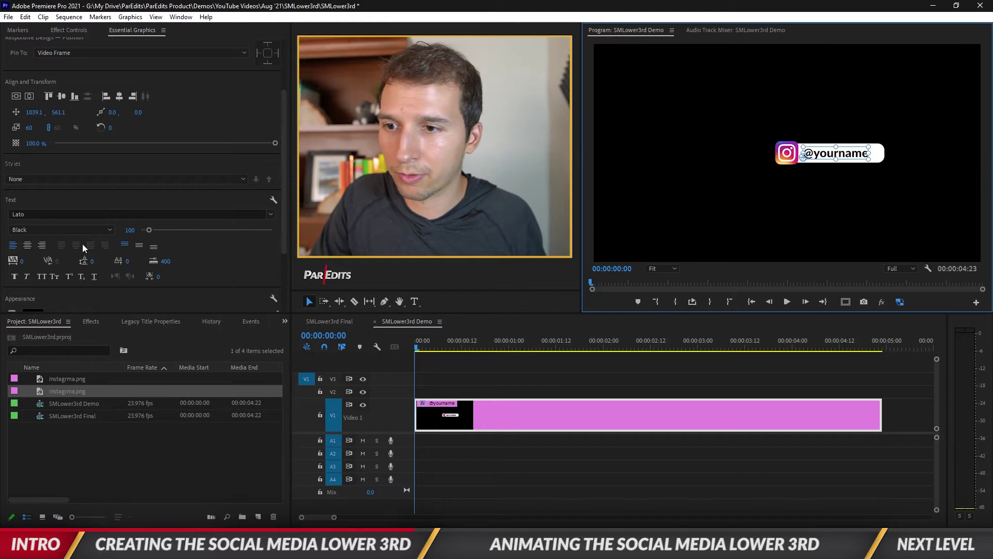
pyautogui.click(28, 246)
pyautogui.moveTo(819, 158); pyautogui.dragTo(836, 157)
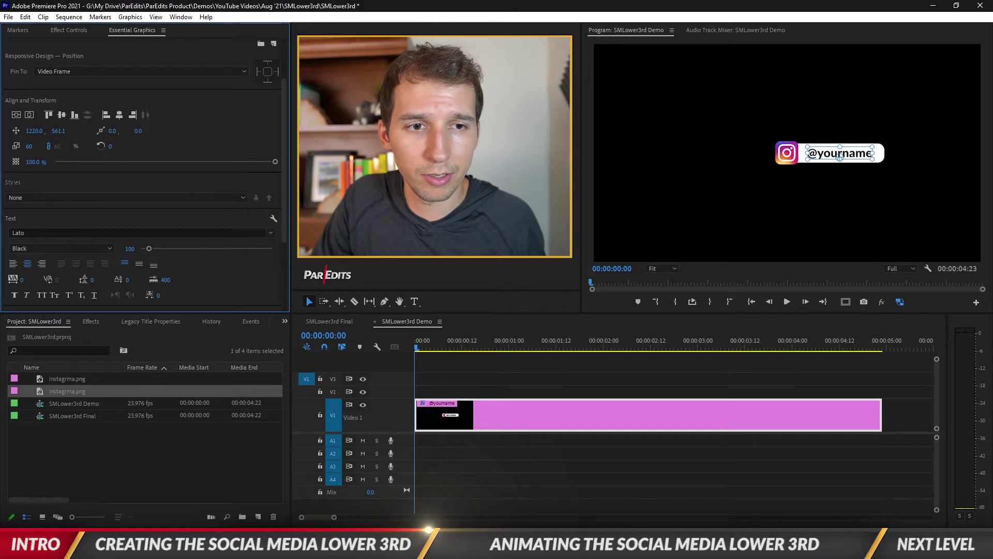
pyautogui.moveTo(37, 130); pyautogui.dragTo(67, 132)
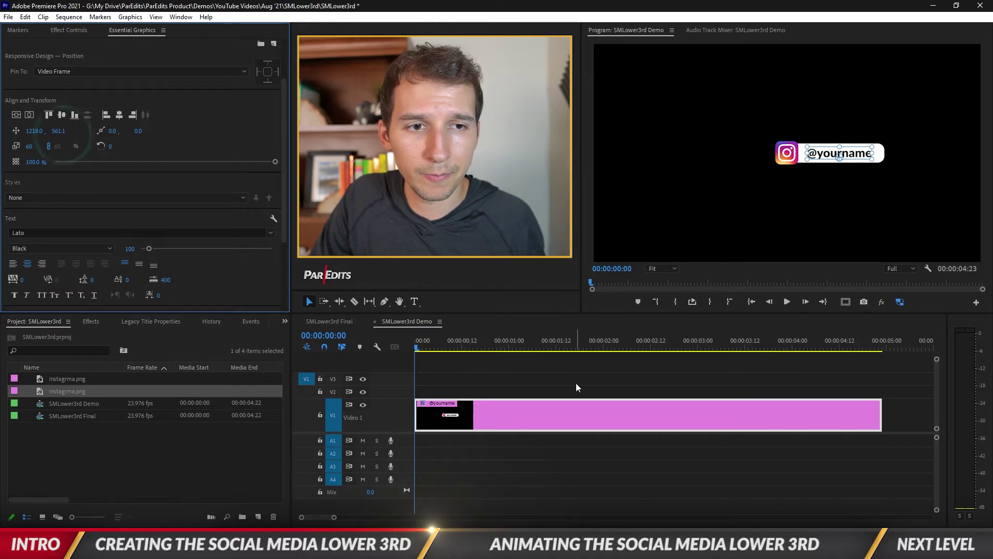
pyautogui.click(608, 394)
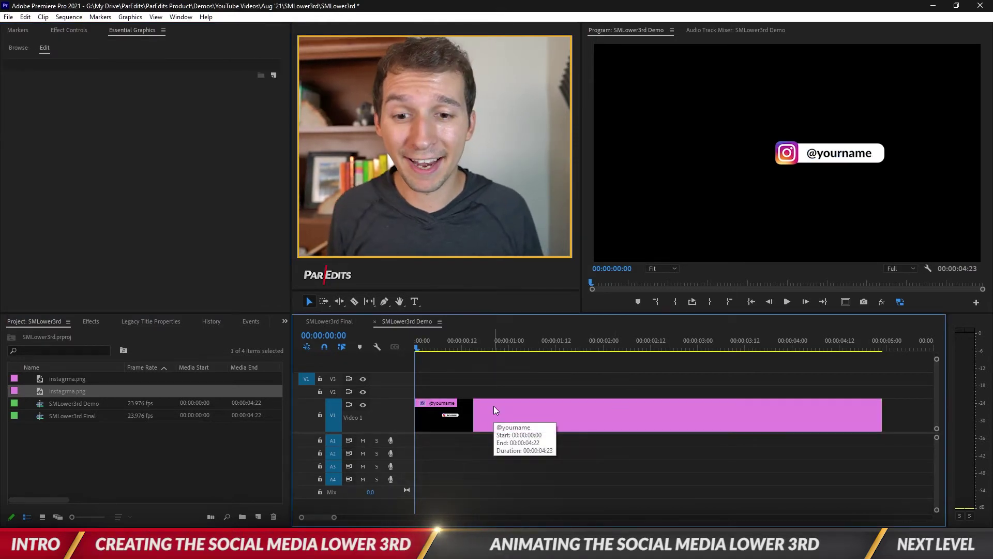
pyautogui.click(494, 405)
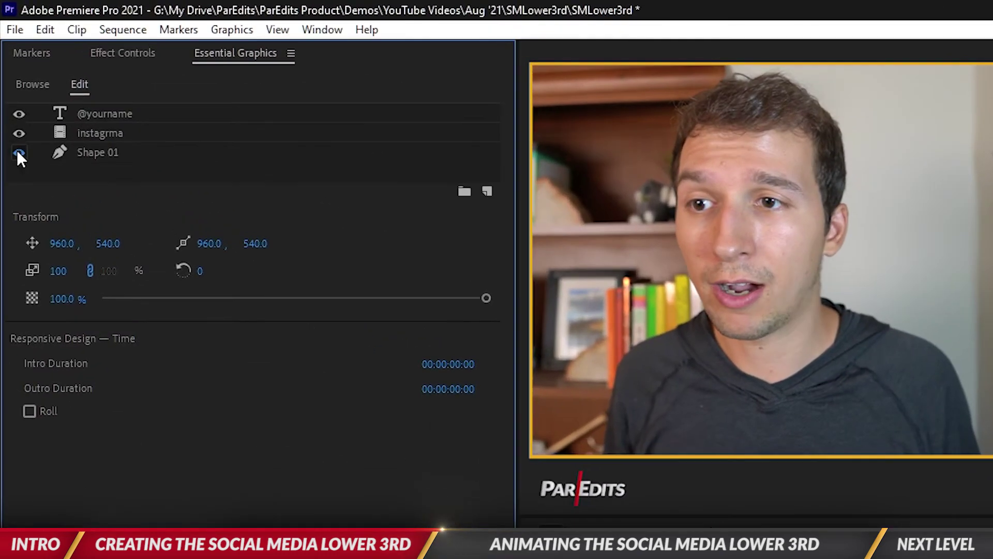
pyautogui.click(19, 154)
pyautogui.click(22, 115)
pyautogui.click(100, 133)
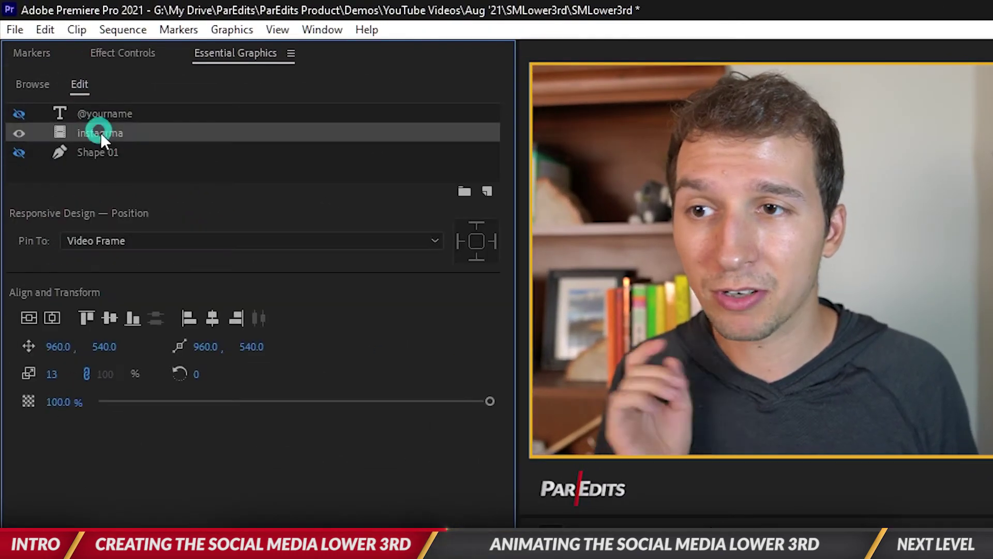
# Search the Effects panel for 'transform' and apply the Transform effect to the logo.
pyautogui.click(132, 52)
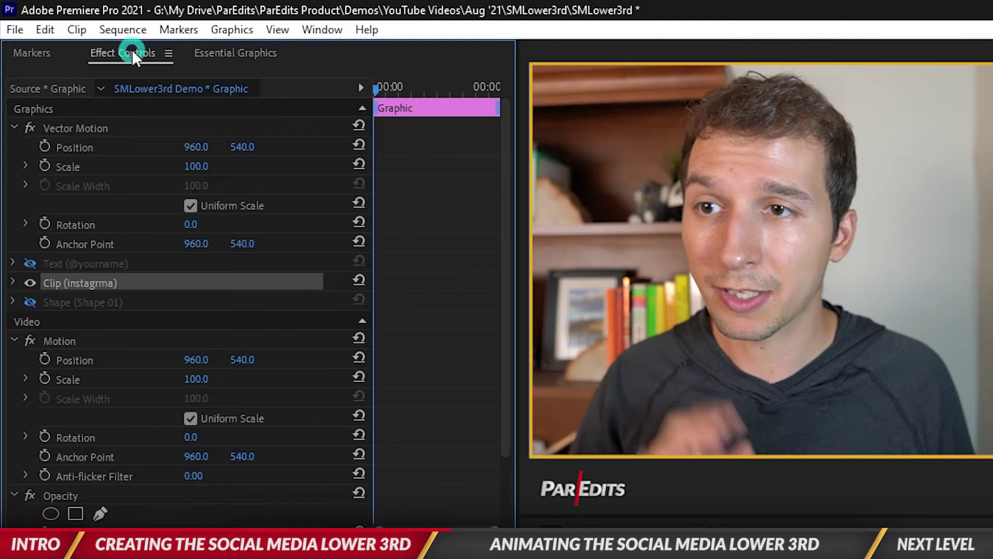
pyautogui.click(12, 282)
pyautogui.click(13, 283)
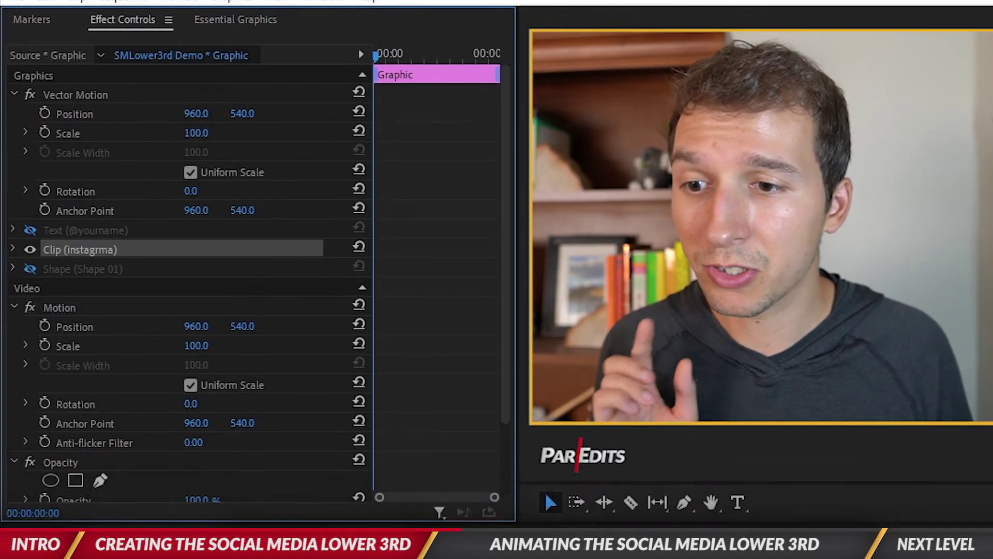
pyautogui.click(164, 321)
pyautogui.click(134, 247)
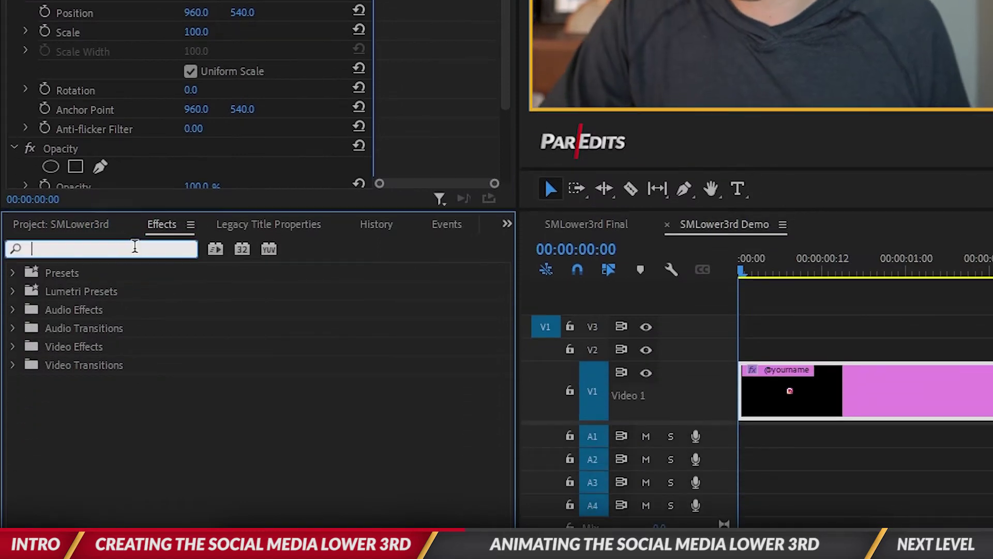
pyautogui.write('transofrm')
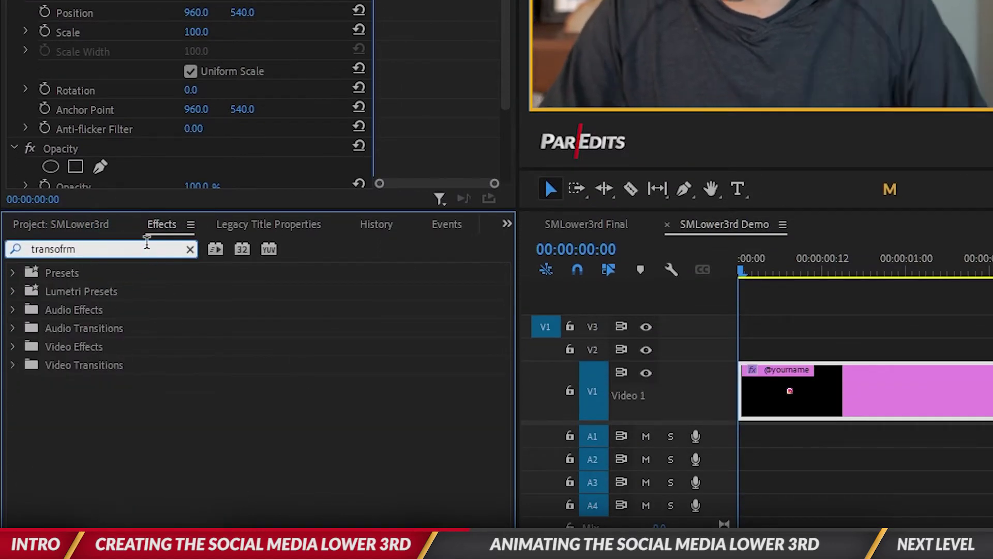
pyautogui.press('BackSpace')
pyautogui.press('BackSpace')
pyautogui.press('BackSpace')
pyautogui.press('BackSpace')
pyautogui.write('form')
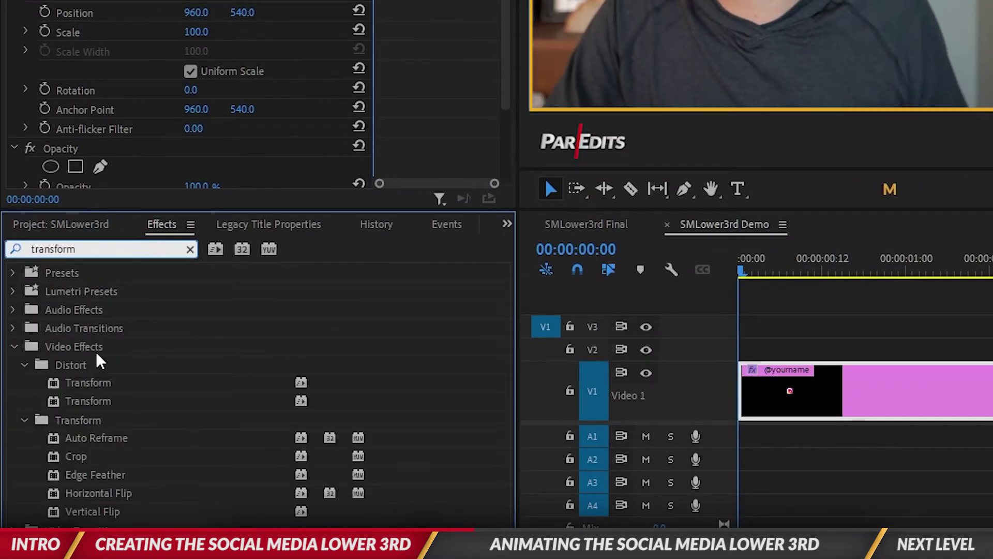
pyautogui.moveTo(88, 382); pyautogui.dragTo(69, 274)
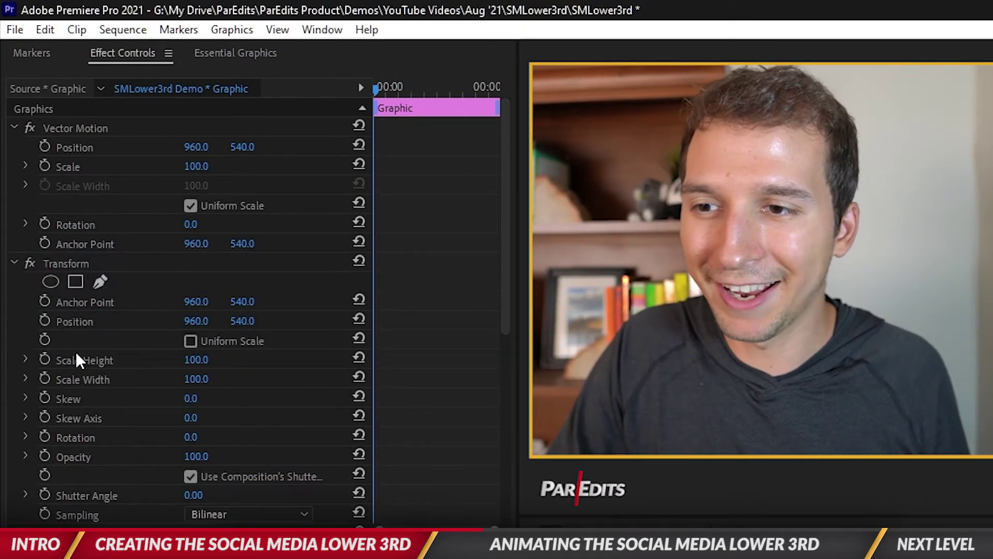
# Set the Transform effect's Shutter Angle to 200.
pyautogui.scroll(-1, 145, 453)
pyautogui.click(193, 458)
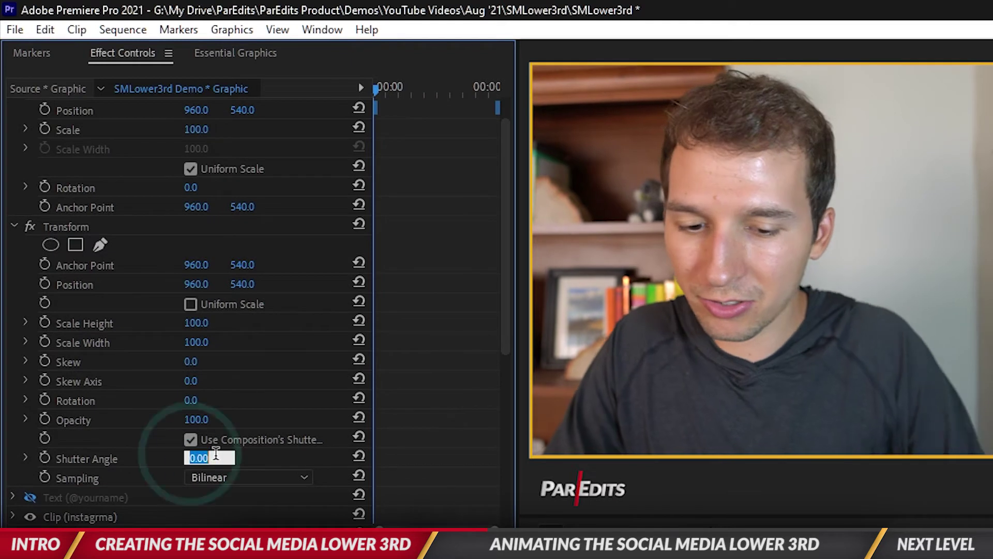
pyautogui.write('200')
pyautogui.press('Return')
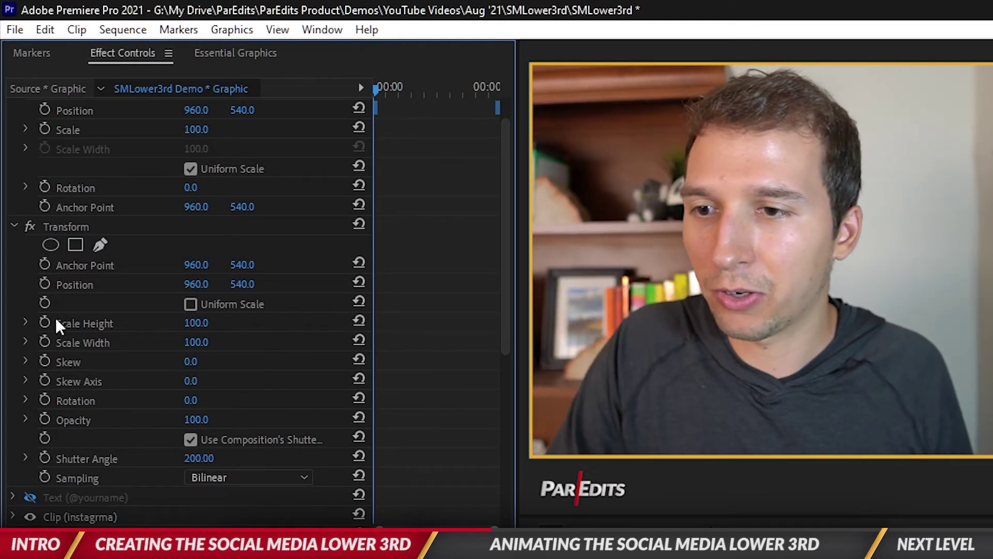
# Keyframe Transform Scale and Rotation at the start, with uniform Scale 0 and Rotation -60.
pyautogui.click(44, 401)
pyautogui.click(190, 304)
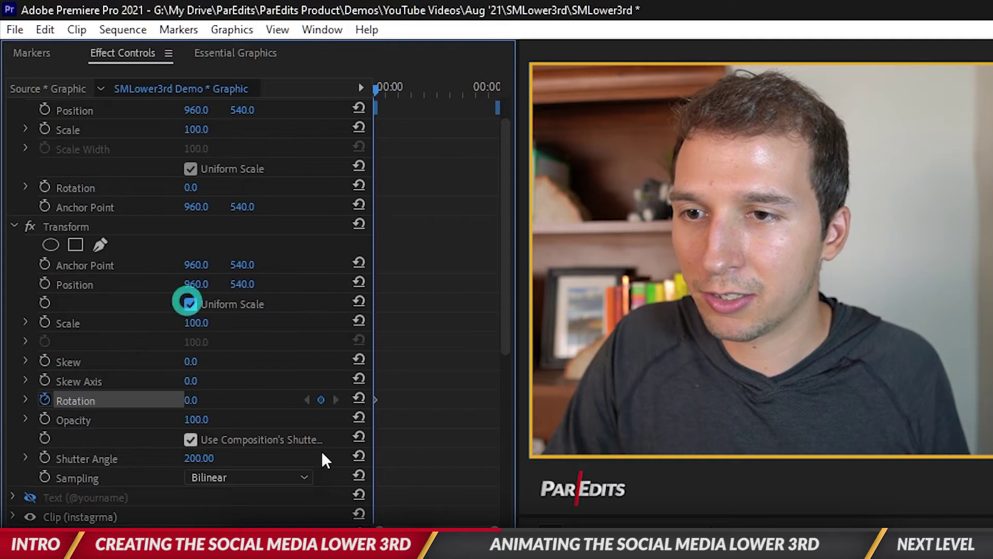
pyautogui.click(45, 322)
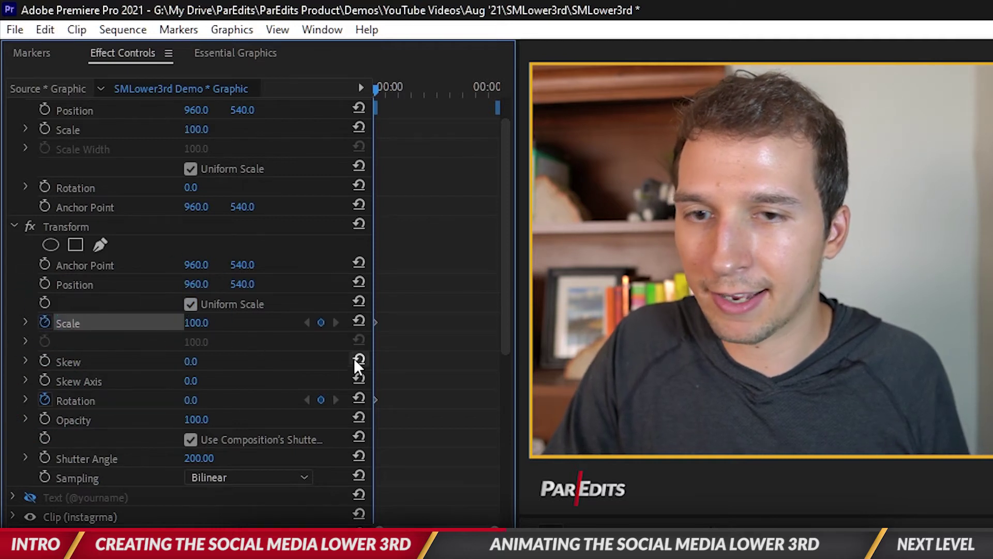
pyautogui.click(198, 322)
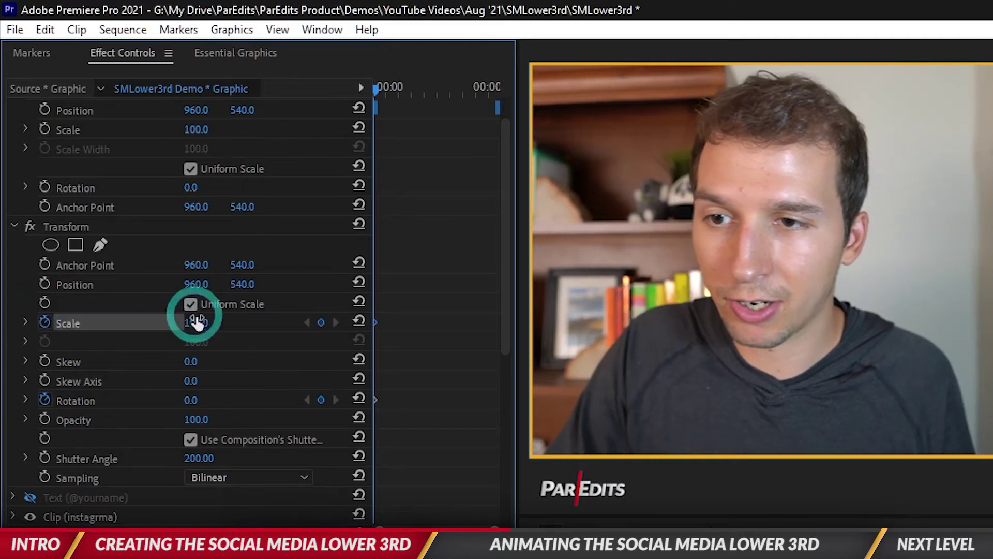
pyautogui.write('0')
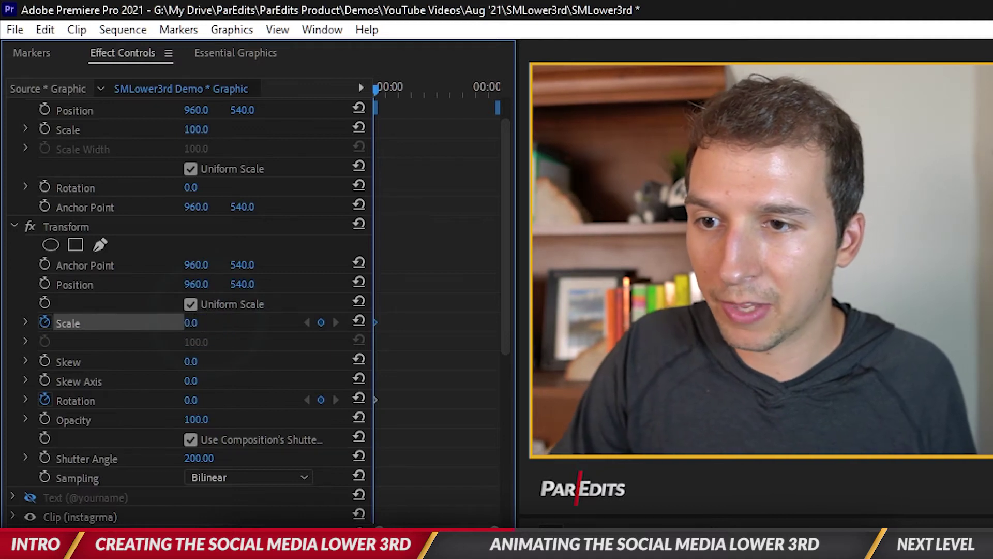
pyautogui.click(204, 400)
pyautogui.write('-')
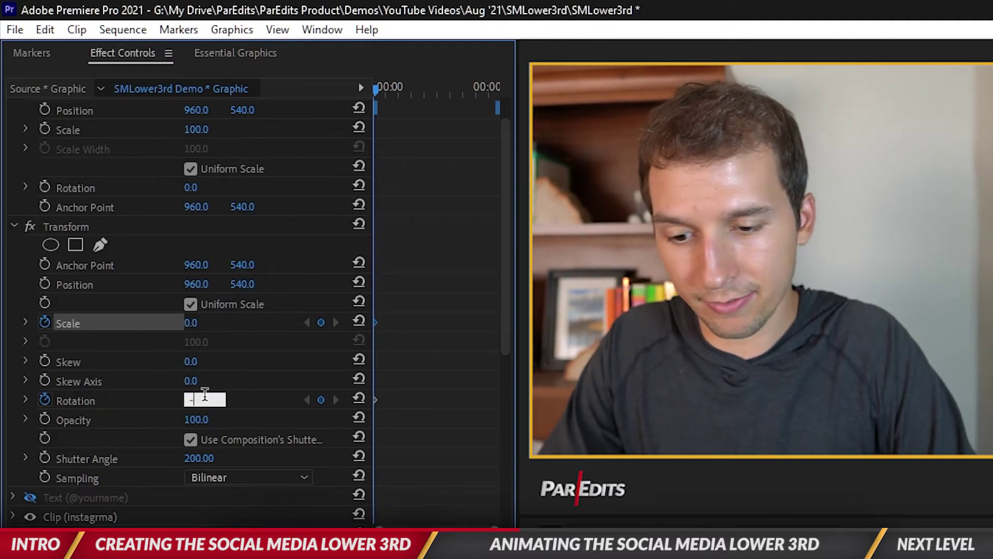
pyautogui.write('60')
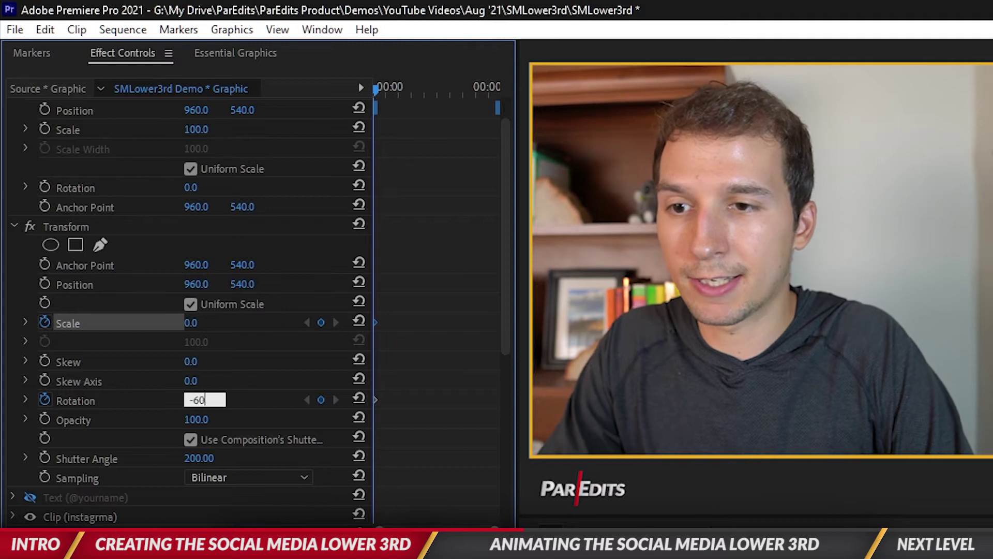
pyautogui.press('Return')
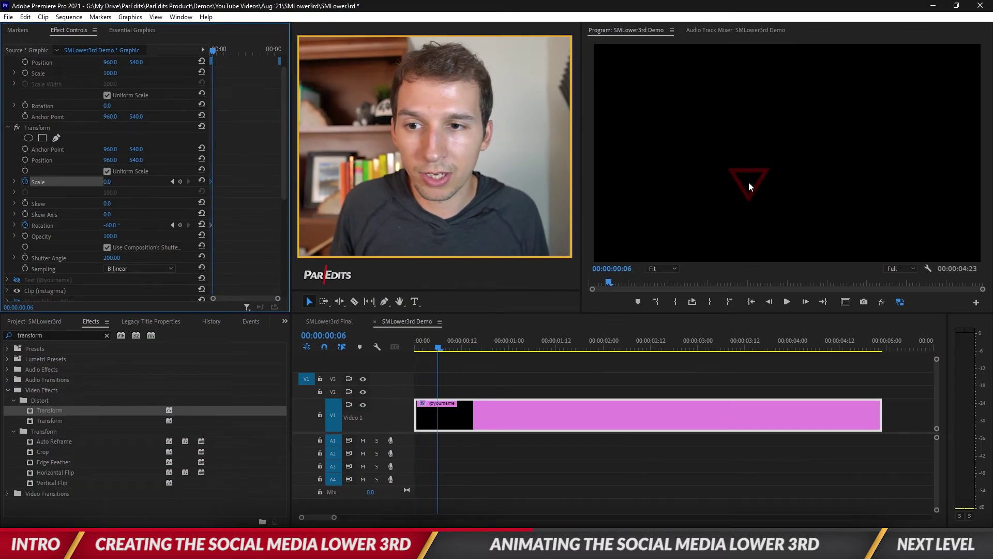
# At frame 8, set the logo's Transform Scale to 100 with Rotation back at 0.
pyautogui.click(354, 336)
pyautogui.write('12')
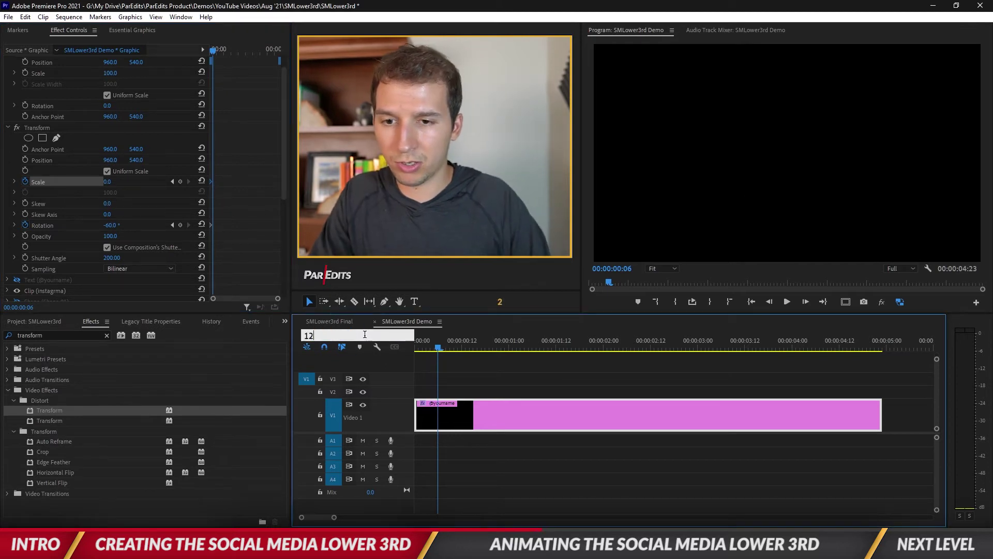
pyautogui.press('Return')
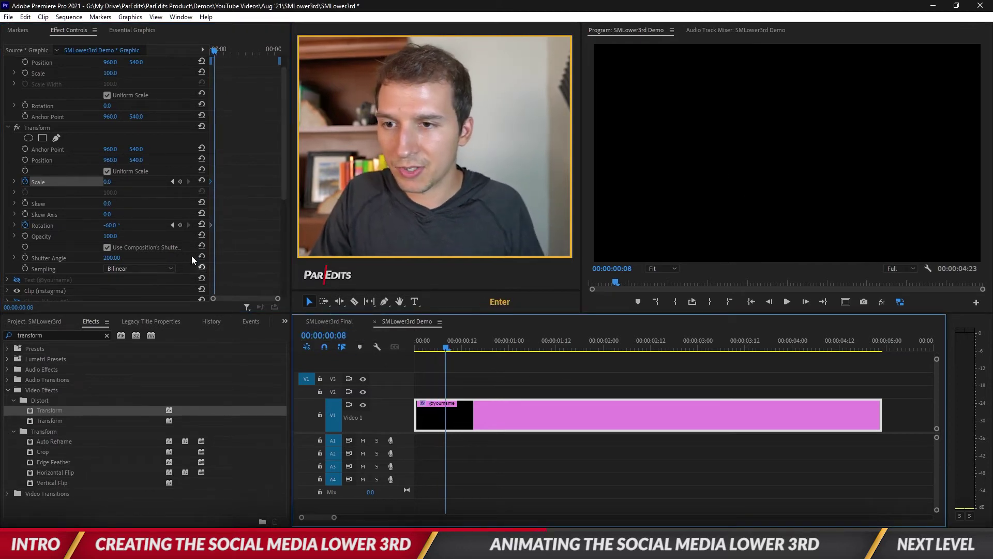
pyautogui.click(108, 181)
pyautogui.write('100')
pyautogui.press('Return')
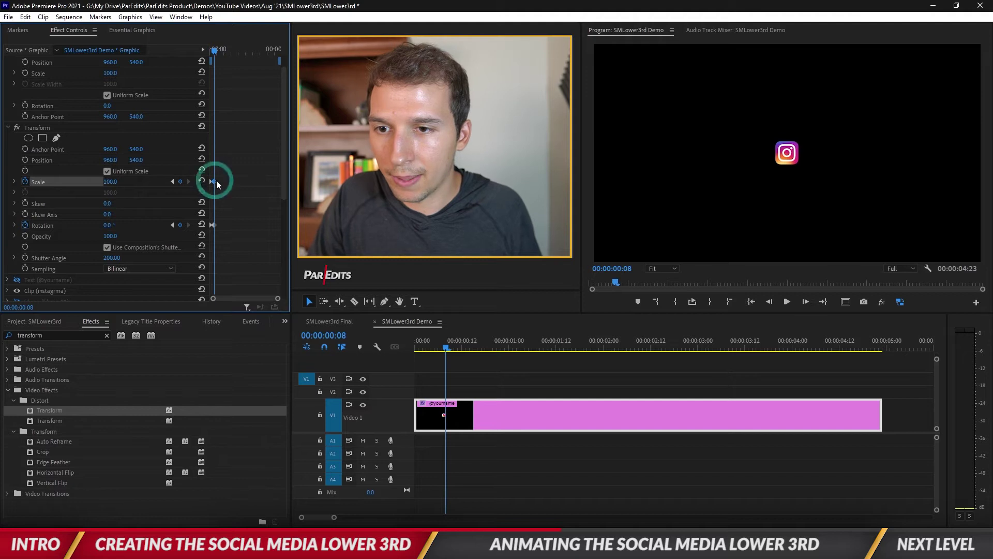
# Apply Ease In to both end keyframes and return the playhead to the start.
pyautogui.rightClick(214, 226)
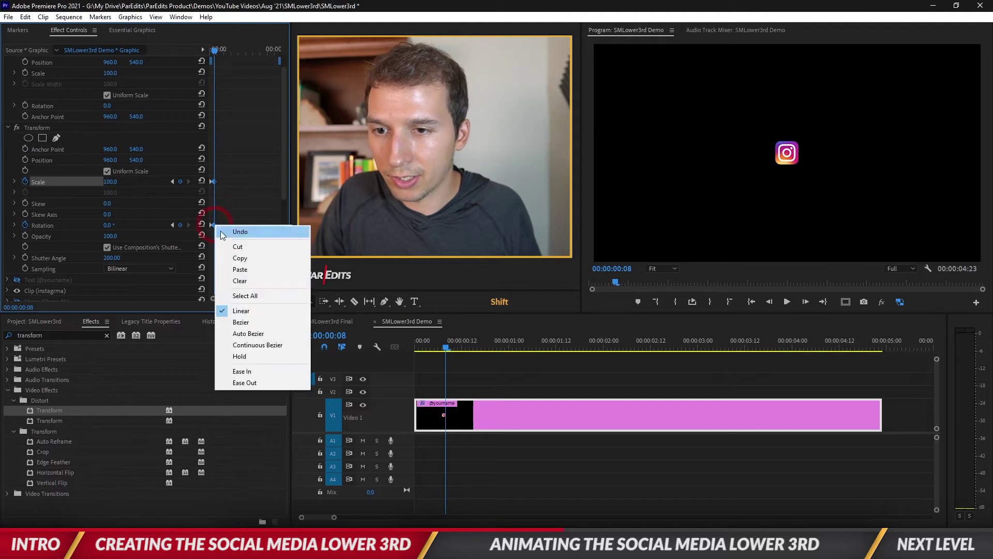
pyautogui.click(258, 371)
pyautogui.click(221, 56)
pyautogui.moveTo(221, 55); pyautogui.dragTo(211, 56)
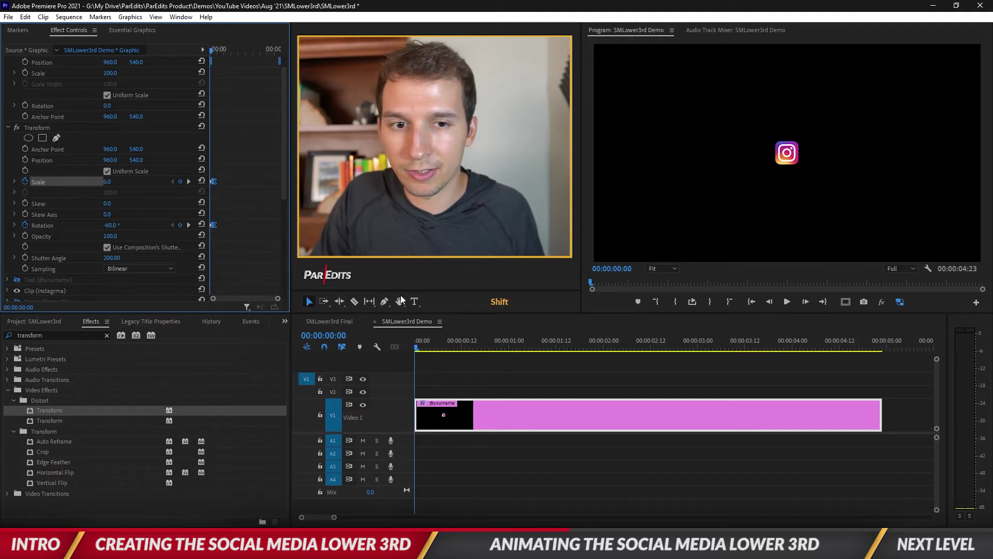
# Play back and scrub through the logo pop-on animation.
pyautogui.click(464, 370)
pyautogui.press('space')
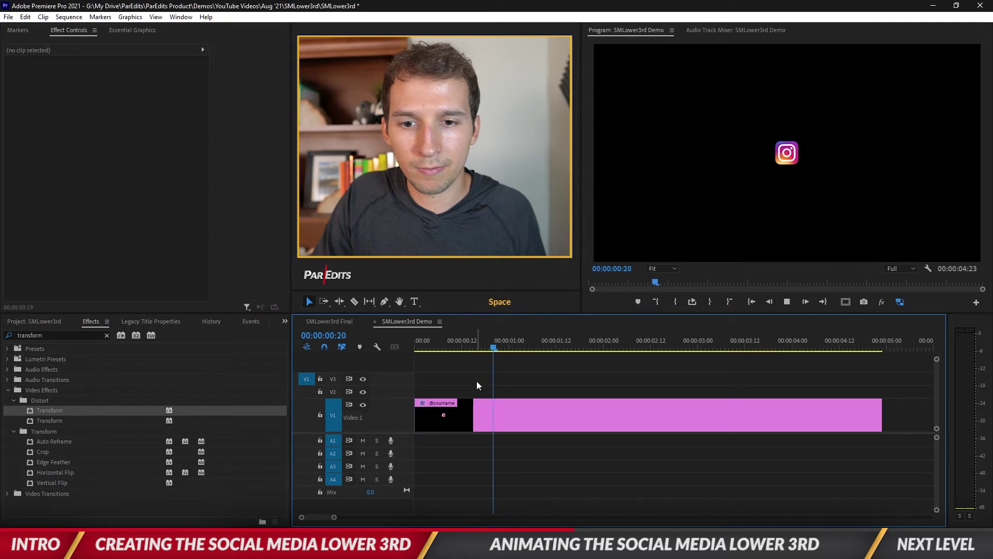
pyautogui.click(448, 340)
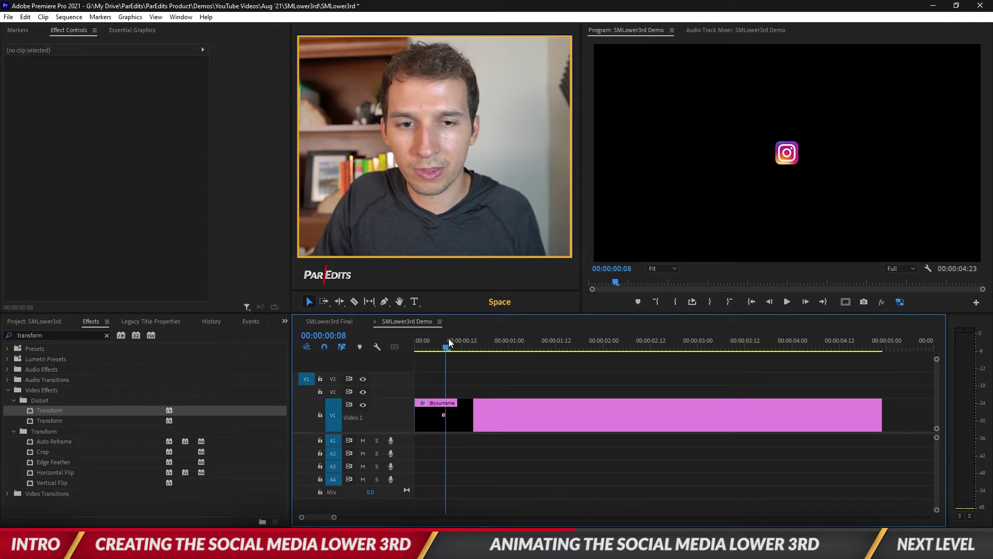
pyautogui.click(379, 340)
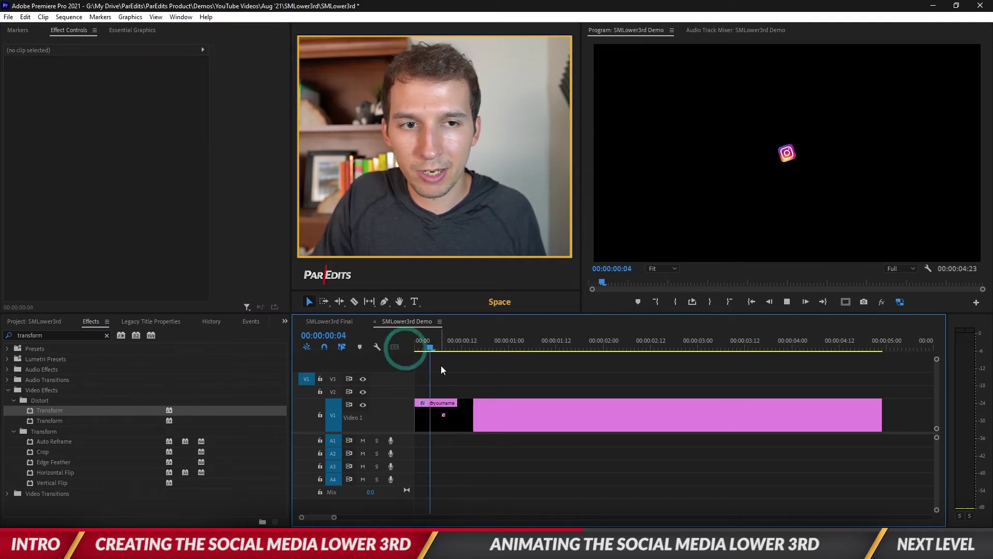
pyautogui.click(416, 341)
pyautogui.moveTo(416, 341); pyautogui.dragTo(451, 344)
pyautogui.click(487, 416)
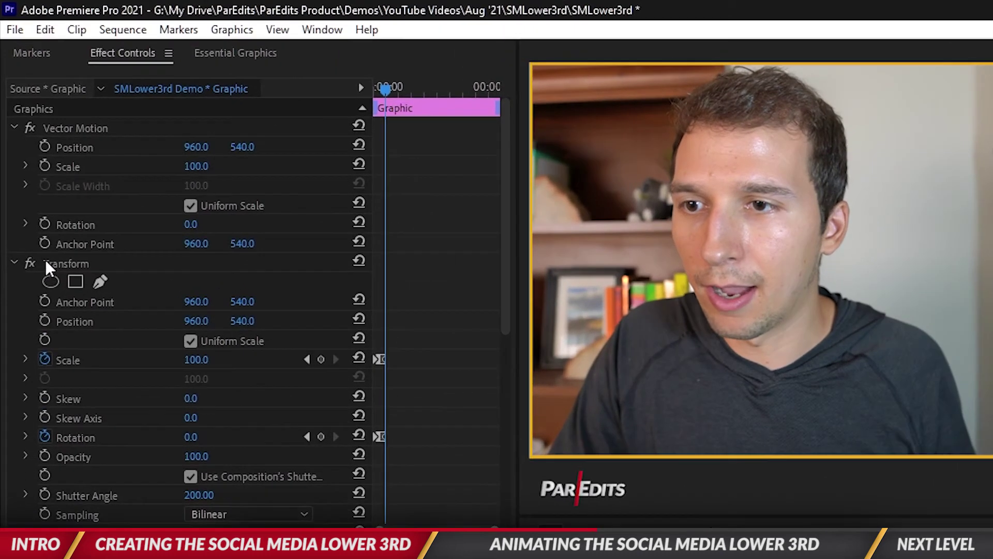
# Collapse the logo's Transform effect, unhide and expand Shape 01, and enable its Position keyframing.
pyautogui.click(7, 147)
pyautogui.click(14, 261)
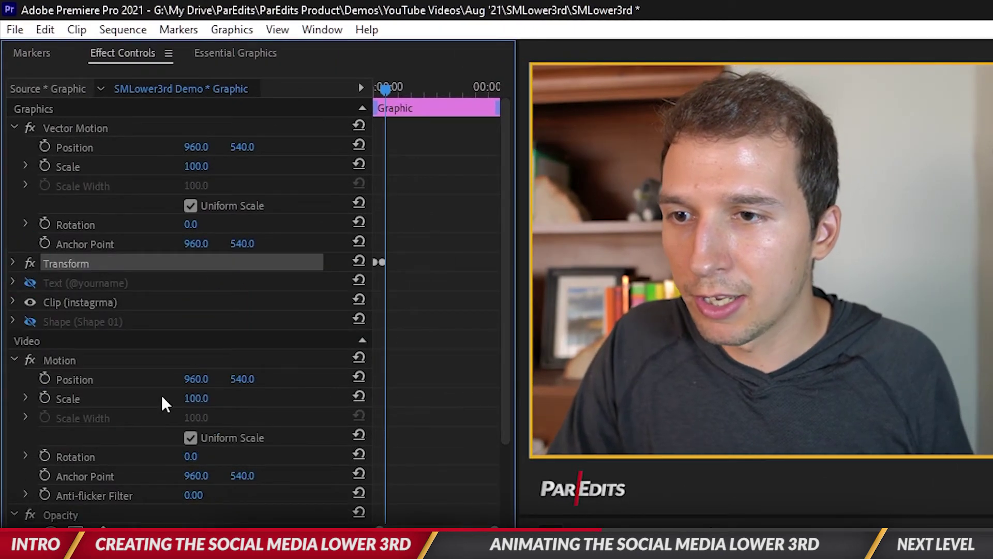
pyautogui.click(34, 321)
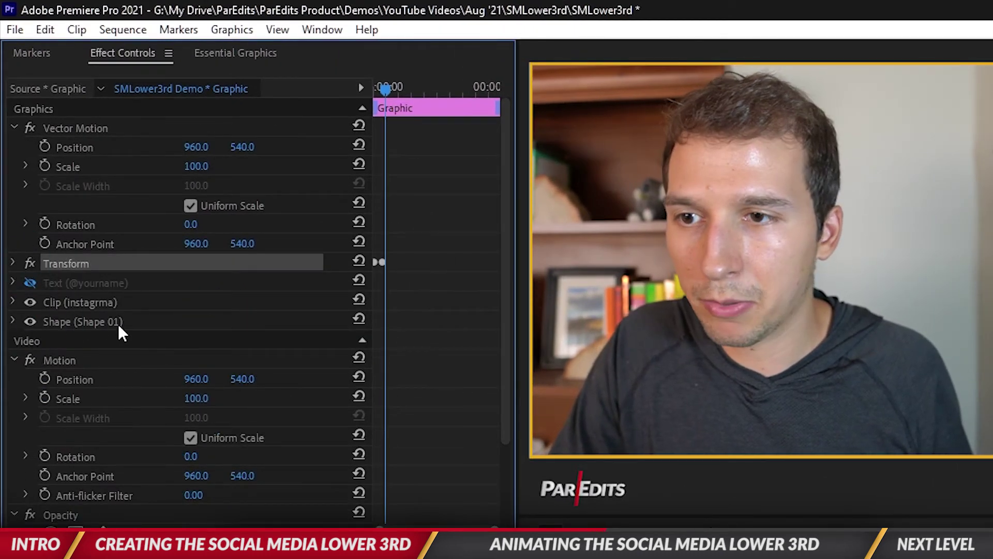
pyautogui.click(40, 322)
pyautogui.click(11, 320)
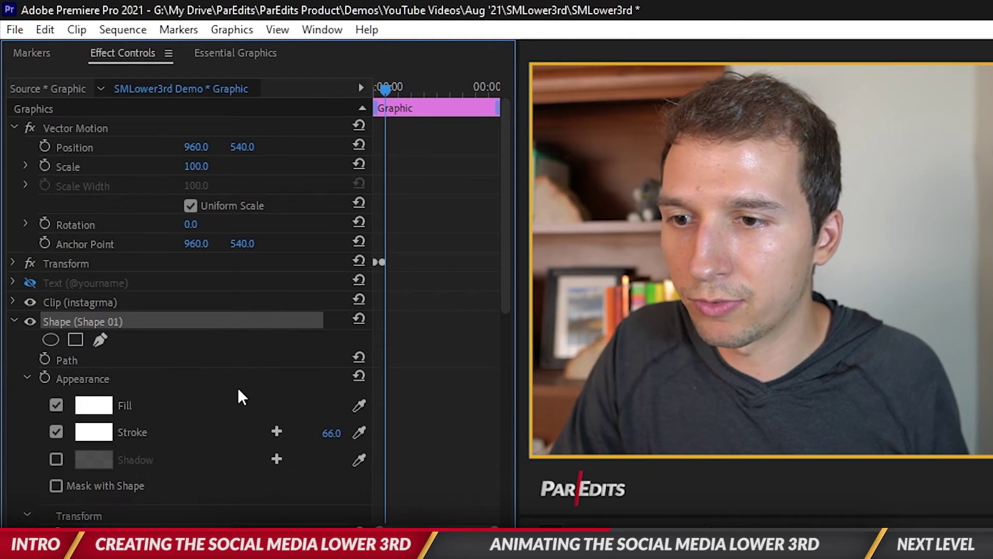
pyautogui.scroll(-3, 426, 340)
pyautogui.scroll(-2, 426, 362)
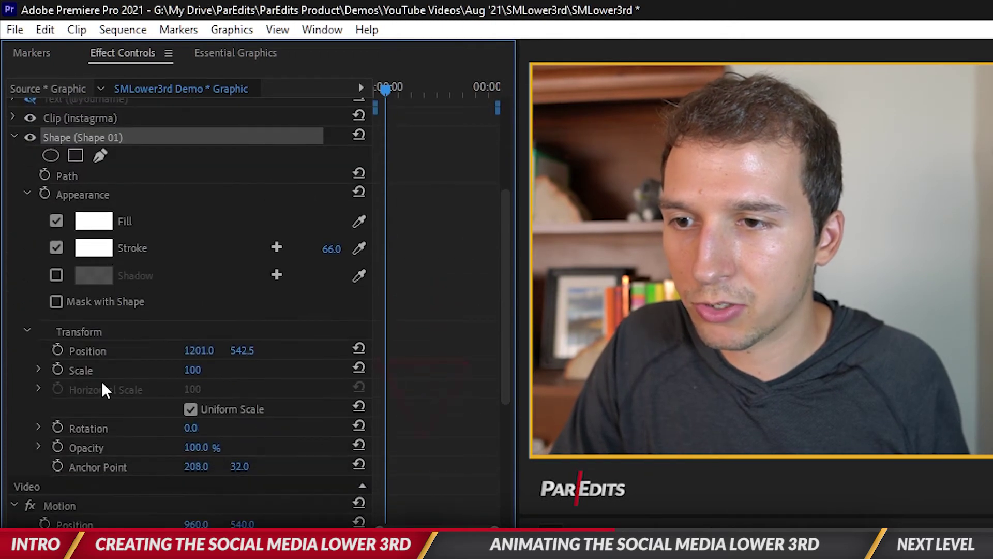
pyautogui.click(57, 351)
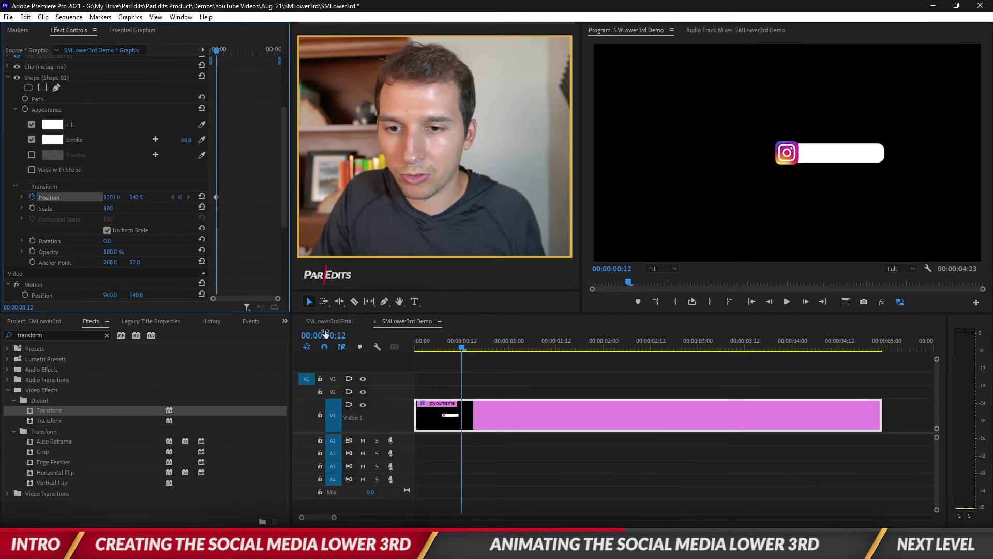
# Keyframe Shape 01 Position at frames 12 and 18, sliding X to 756 at frame 12.
pyautogui.click(325, 335)
pyautogui.write('8')
pyautogui.press('Return')
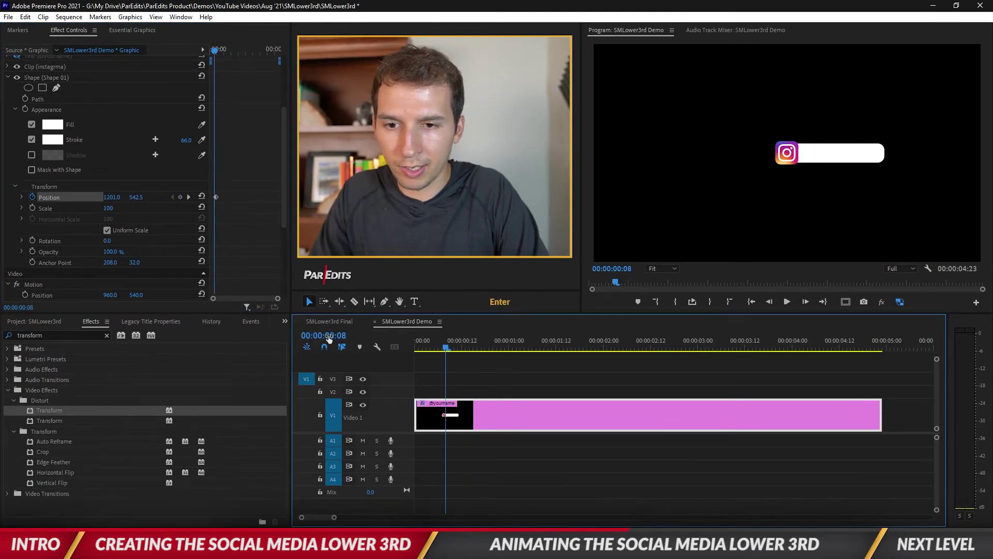
pyautogui.click(352, 334)
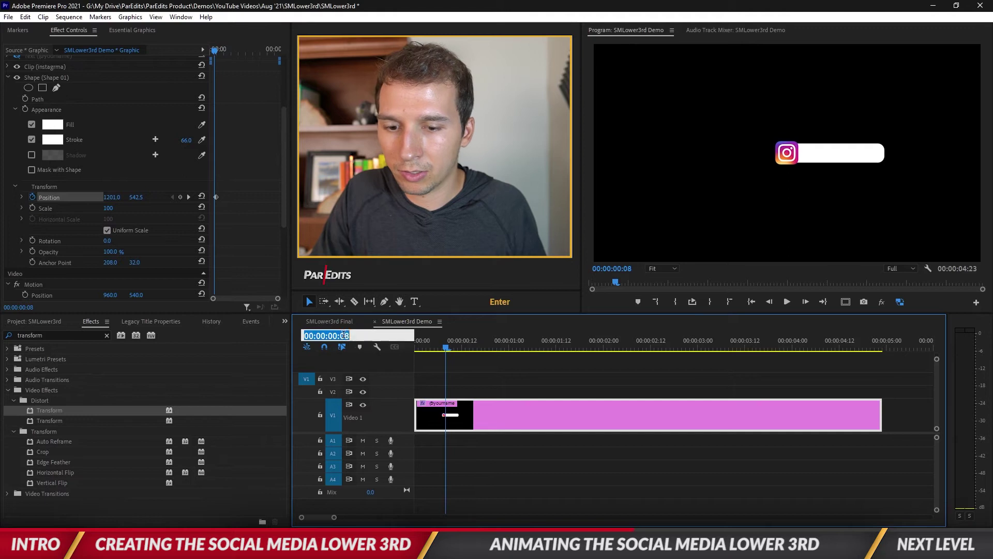
pyautogui.write('208')
pyautogui.press('Return')
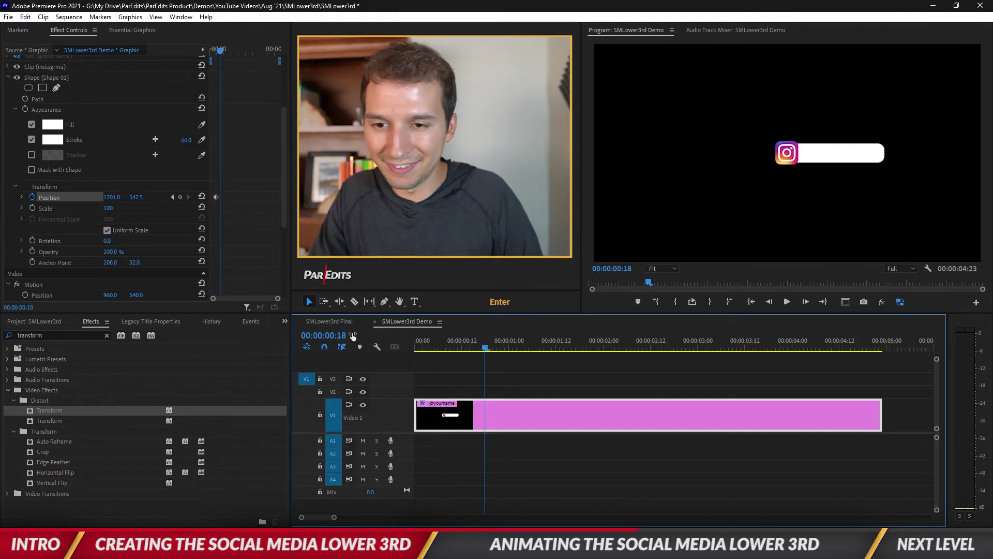
pyautogui.click(113, 197)
pyautogui.click(181, 197)
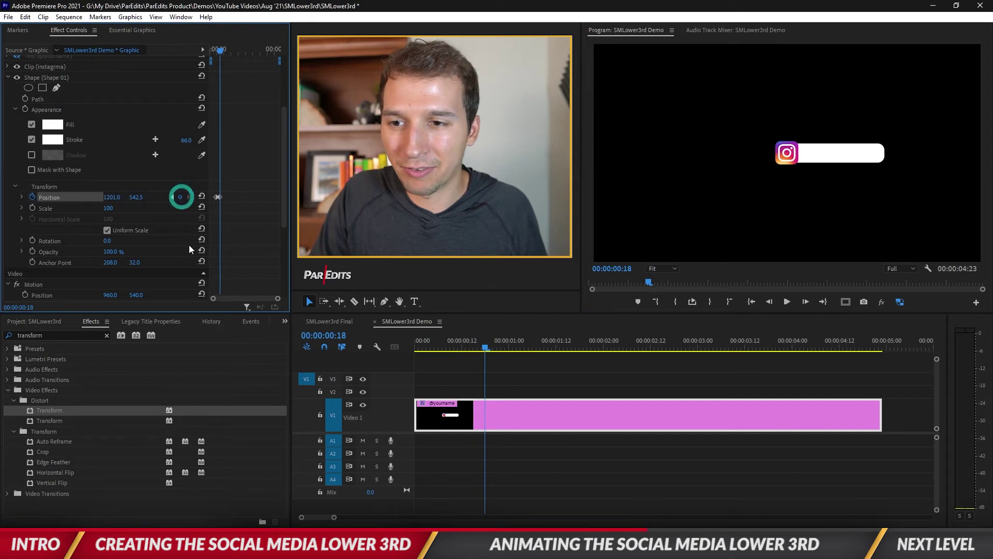
pyautogui.click(172, 197)
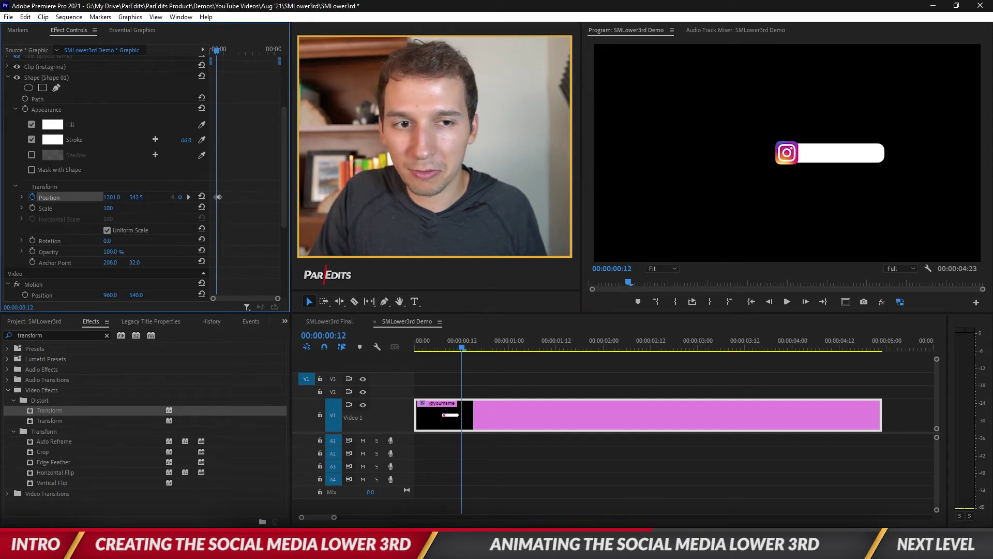
pyautogui.moveTo(111, 197); pyautogui.dragTo(11, 197)
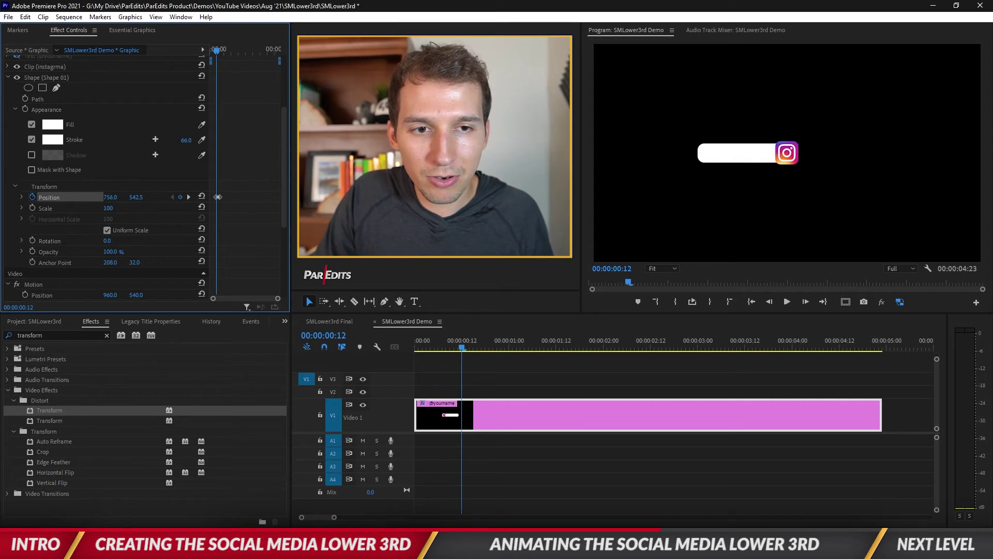
# Add a new rectangle layer, Shape 02, and widen and position it over the white bar.
pyautogui.click(128, 31)
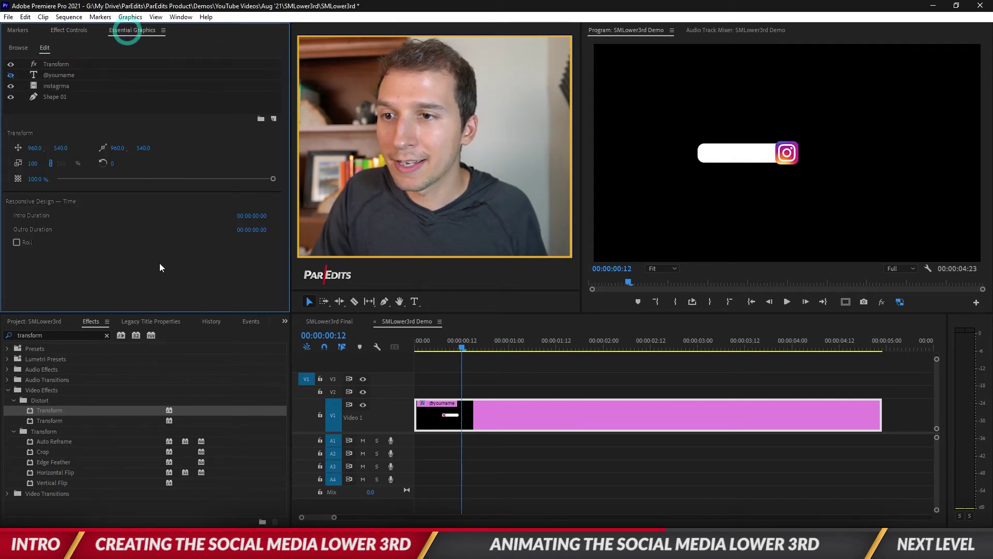
pyautogui.click(274, 119)
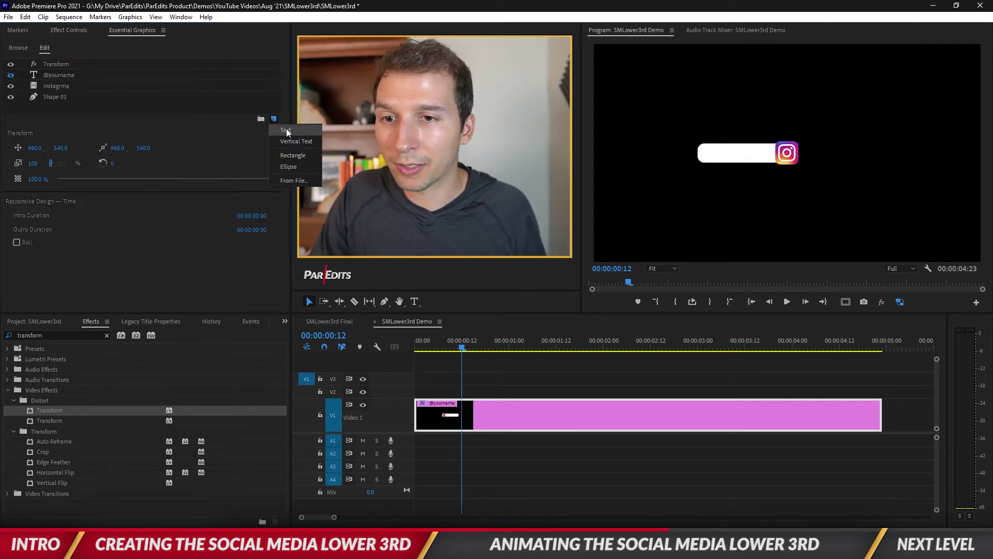
pyautogui.click(303, 157)
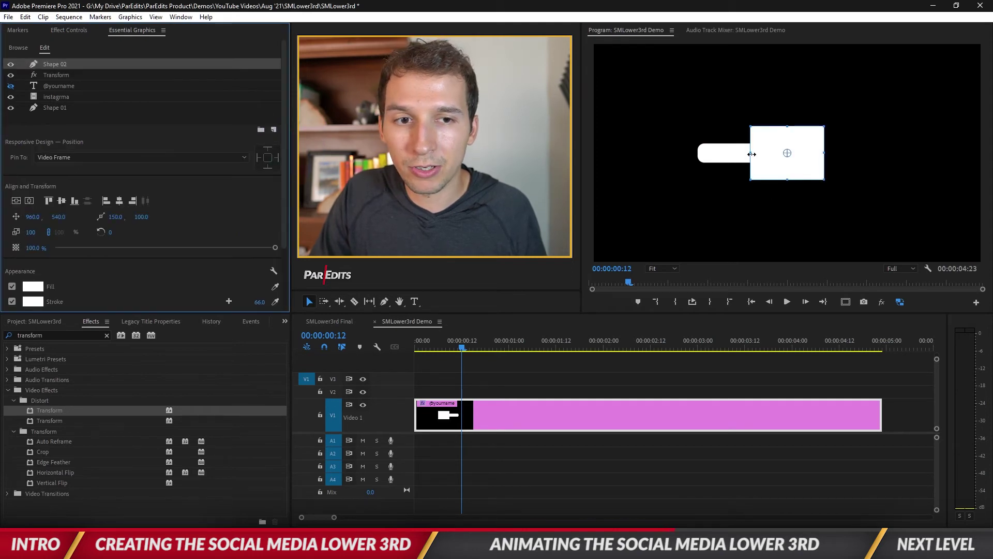
pyautogui.moveTo(751, 154); pyautogui.dragTo(600, 151)
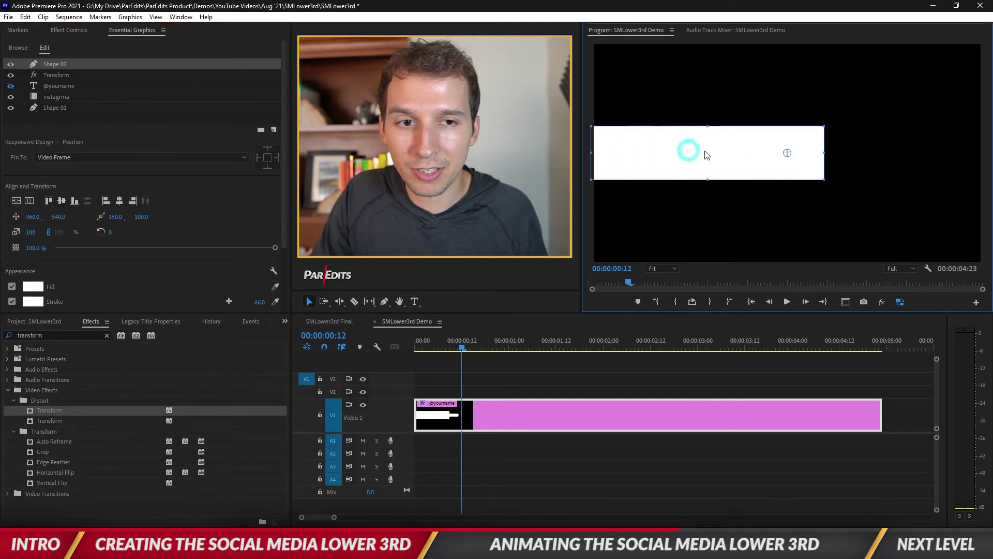
pyautogui.moveTo(707, 156); pyautogui.dragTo(668, 156)
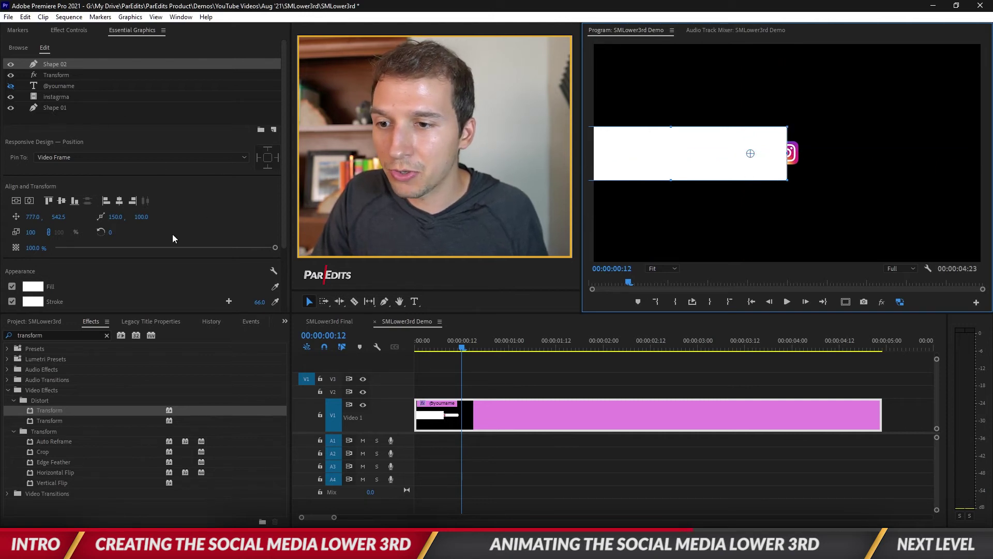
# Turn on Mask with Shape and Invert for Shape 02, then move it below the instagrma layer.
pyautogui.scroll(-3, 282, 171)
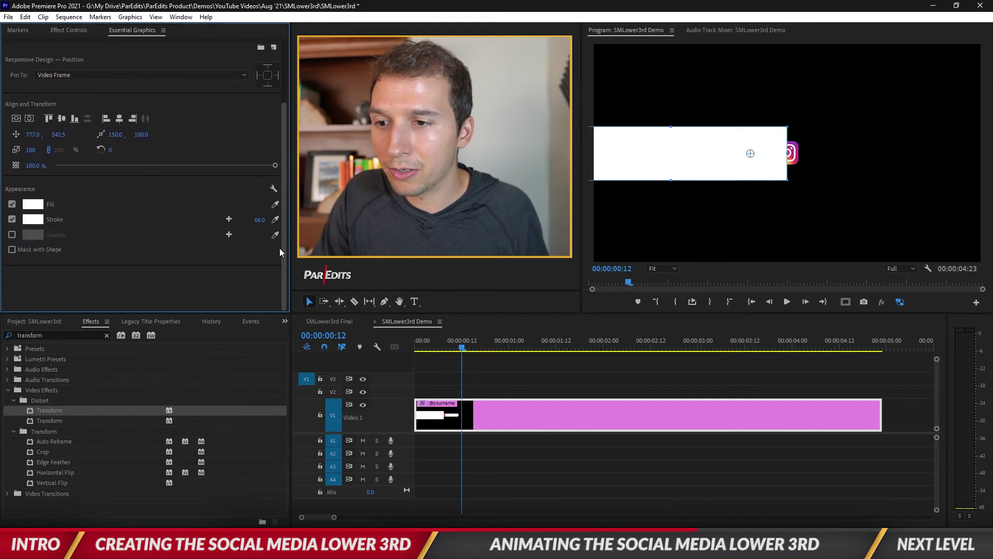
pyautogui.click(12, 249)
pyautogui.click(19, 265)
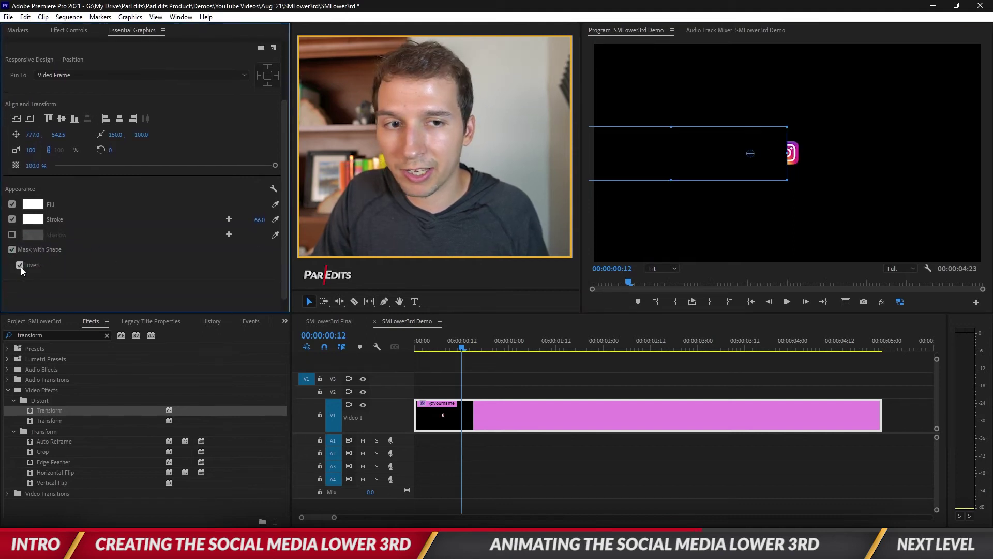
pyautogui.moveTo(285, 198); pyautogui.dragTo(289, 91)
pyautogui.click(80, 75)
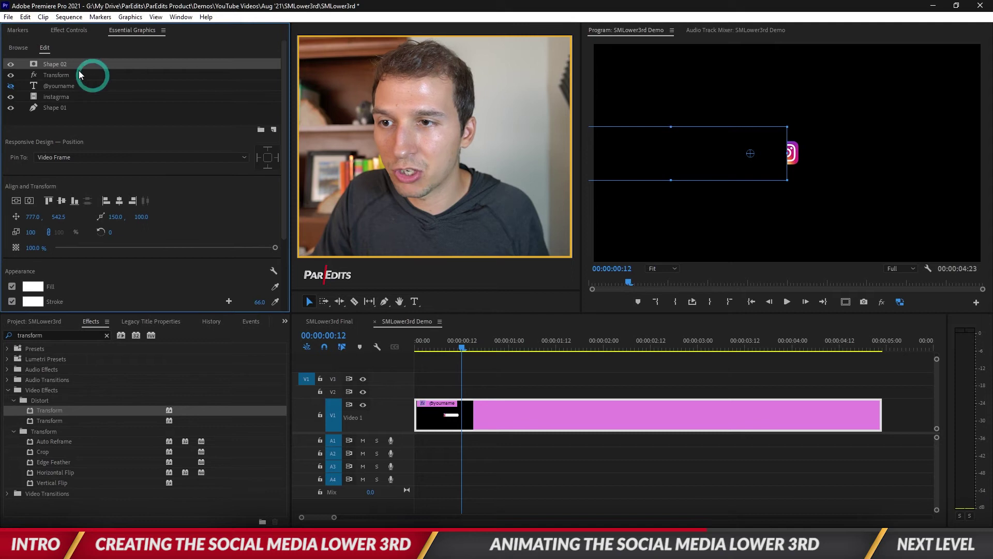
pyautogui.moveTo(61, 73); pyautogui.dragTo(76, 105)
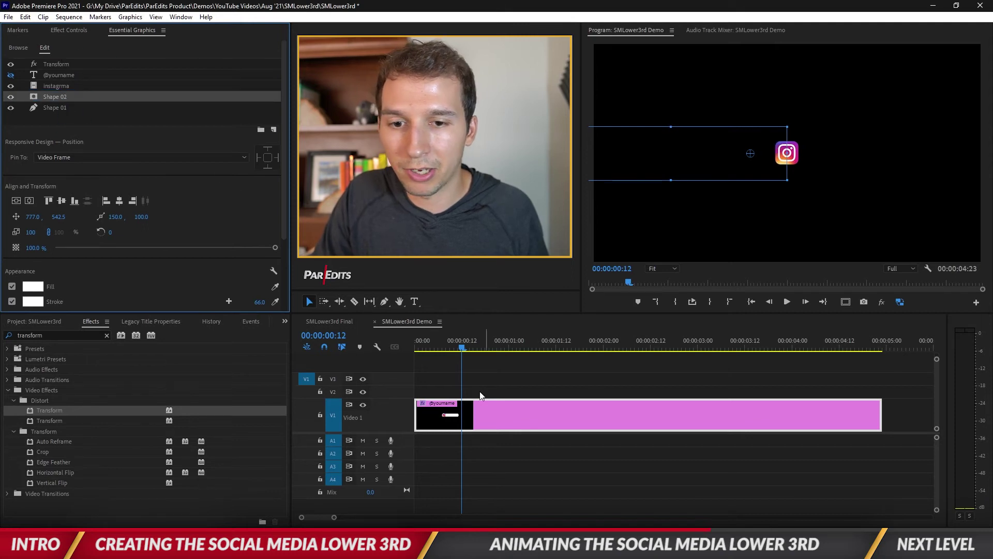
# Set the bar's slide keyframe at frame 20 to Ease In temporal interpolation.
pyautogui.click(75, 30)
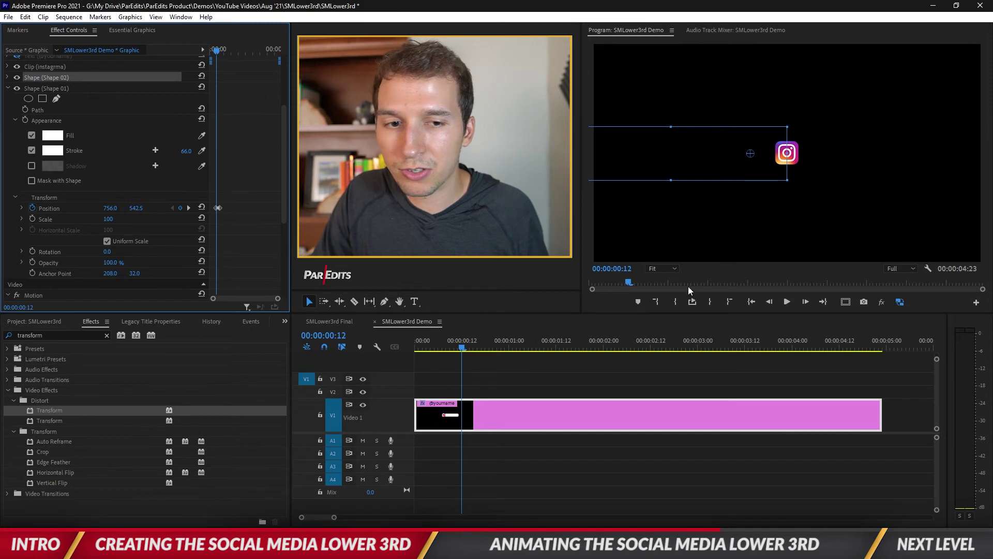
pyautogui.click(830, 217)
pyautogui.press('Right')
pyautogui.press('Right')
pyautogui.press('Right')
pyautogui.press('Right')
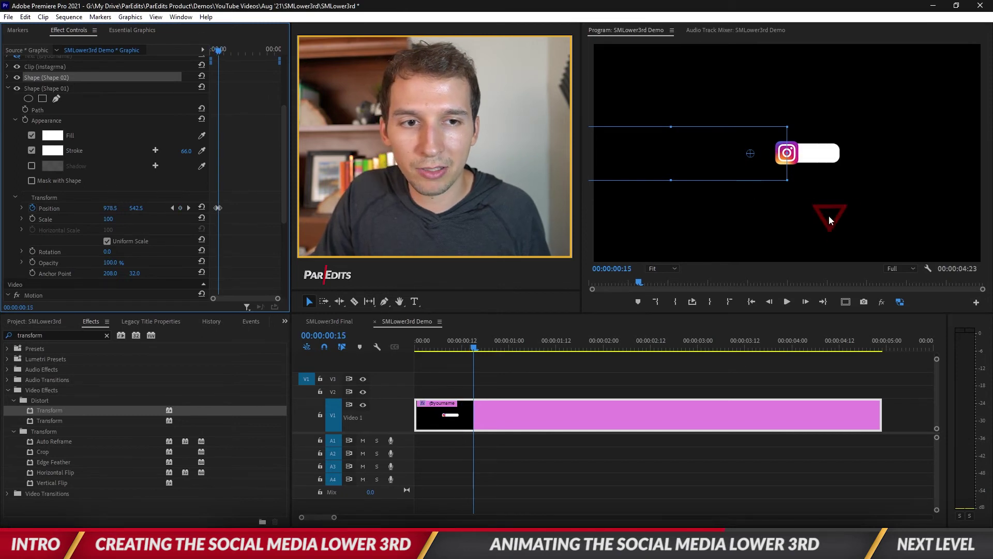
pyautogui.press('Right')
pyautogui.press('Right')
pyautogui.press('Right')
pyautogui.press('Right')
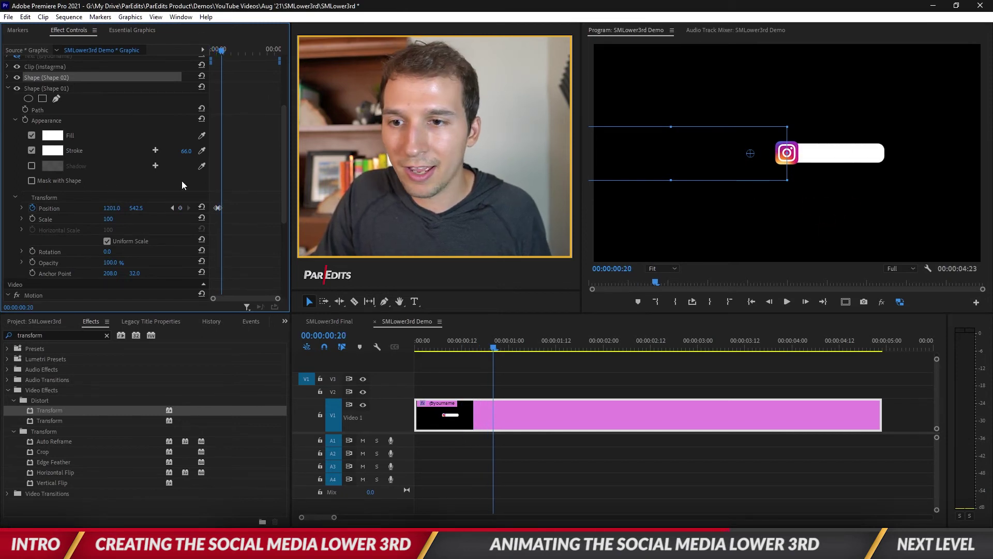
pyautogui.rightClick(222, 207)
pyautogui.moveTo(281, 293)
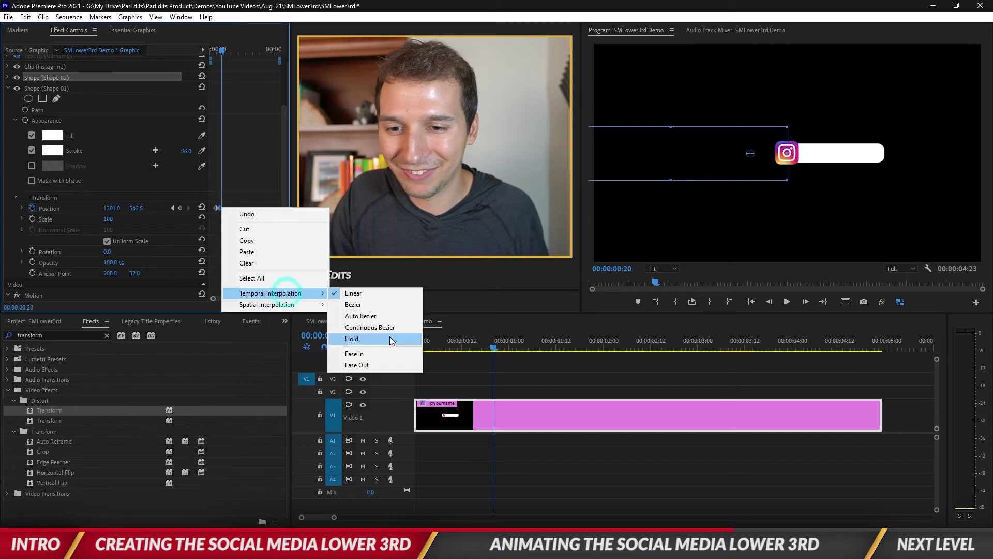
pyautogui.click(377, 354)
# Replay the bar slide from the clip start twice, then collapse the shape properties.
pyautogui.click(214, 48)
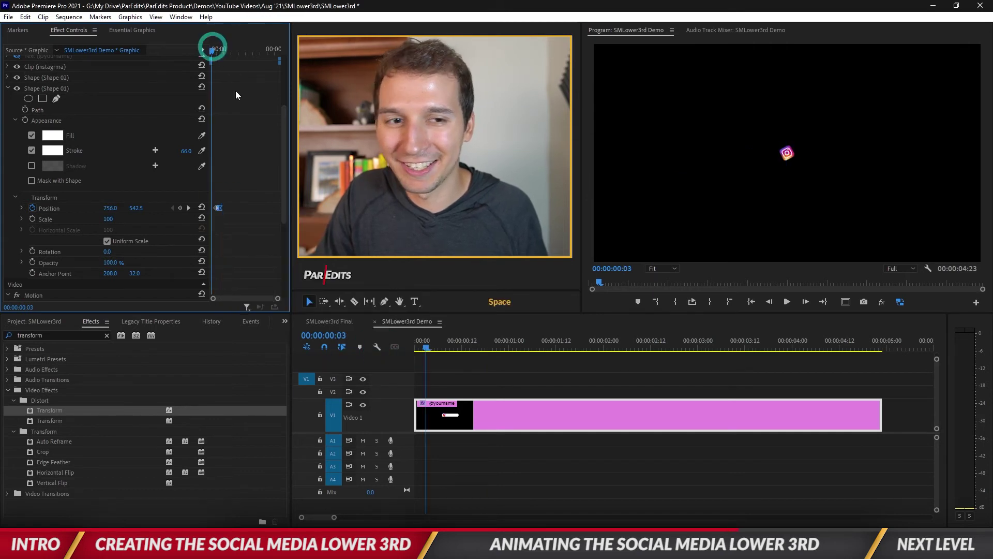
pyautogui.press('space')
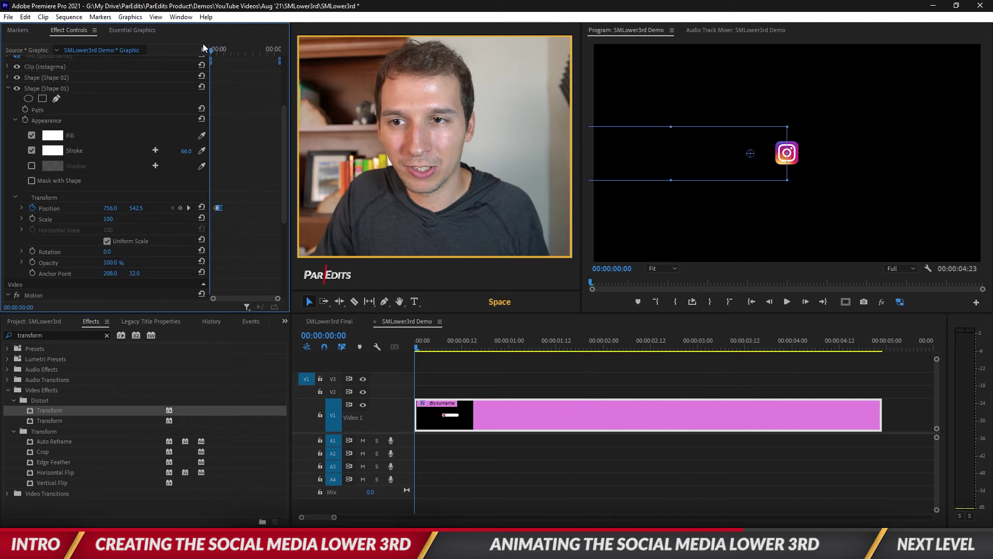
pyautogui.click(208, 49)
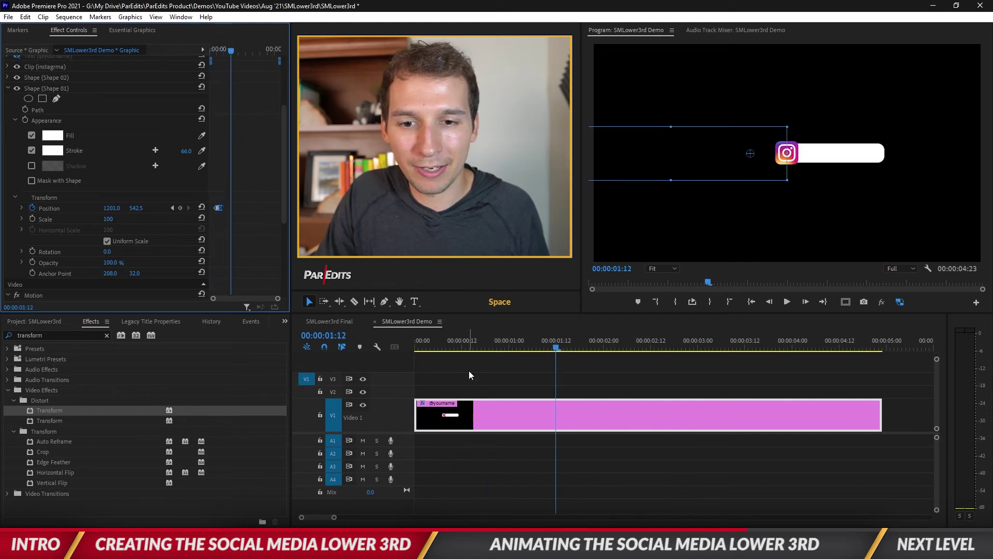
pyautogui.click(417, 344)
pyautogui.press('space')
pyautogui.click(22, 179)
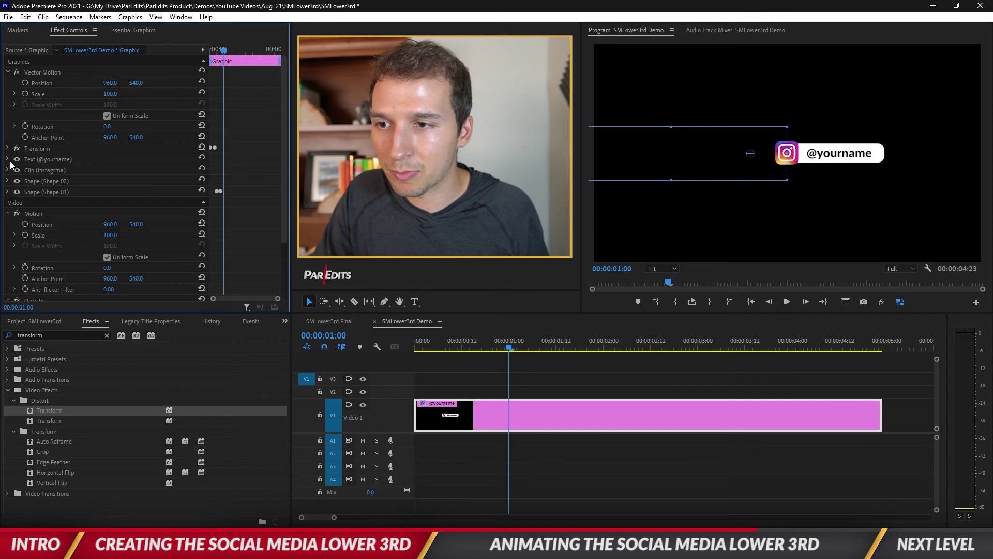
pyautogui.click(8, 161)
pyautogui.click(8, 160)
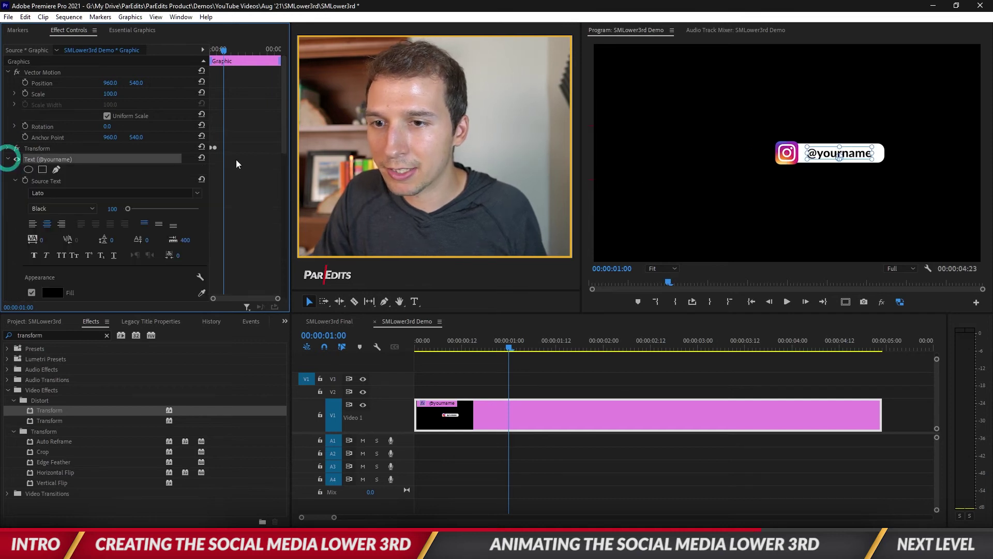
pyautogui.scroll(-5, 240, 171)
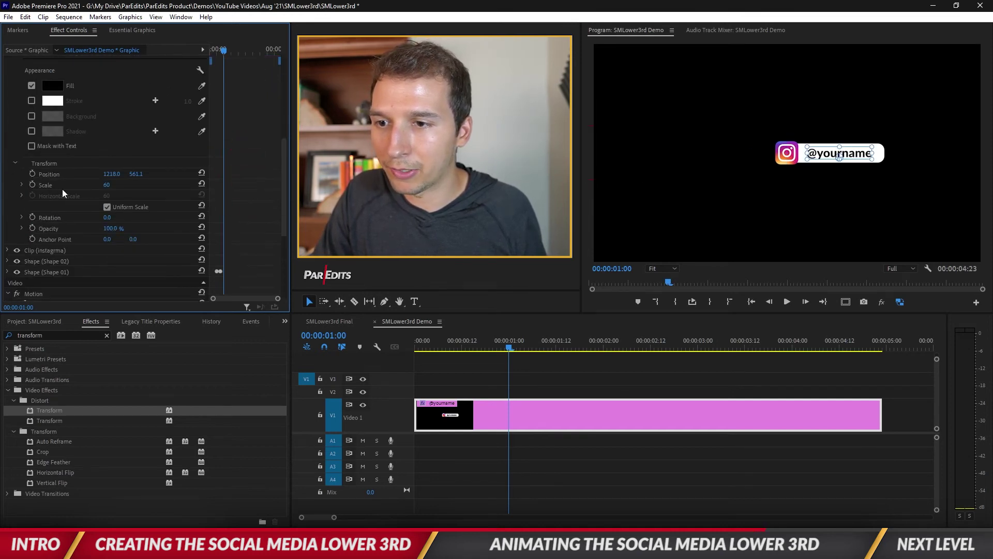
pyautogui.click(33, 228)
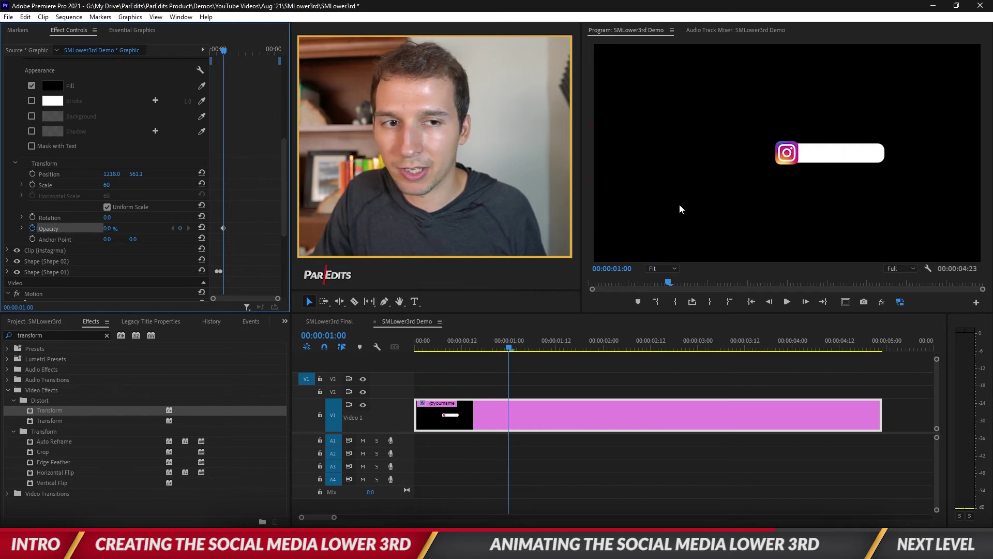
# At 00:00:01:08 raise the text Opacity to 100%, then play the fade-in from the start.
pyautogui.click(353, 334)
pyautogui.write('108')
pyautogui.press('Return')
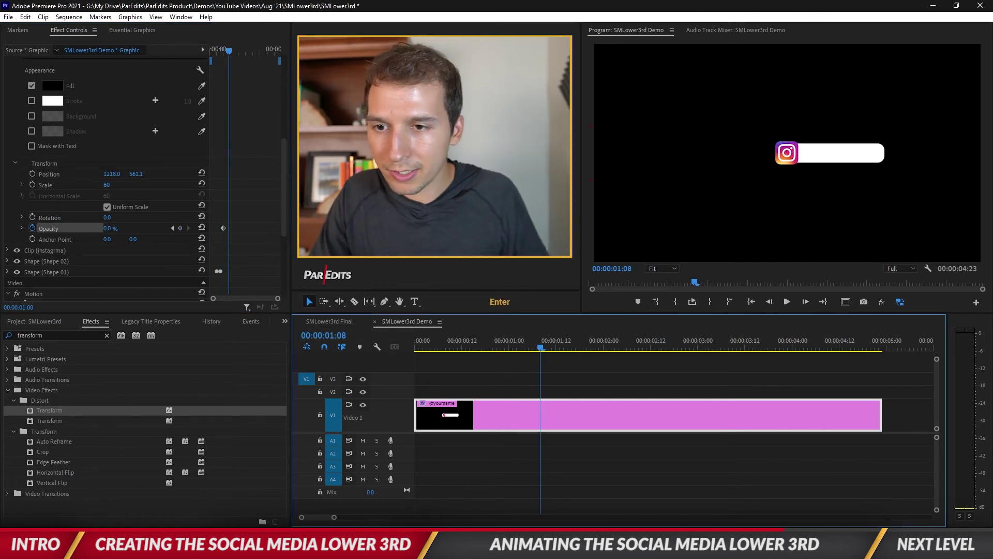
pyautogui.moveTo(114, 232); pyautogui.dragTo(116, 232)
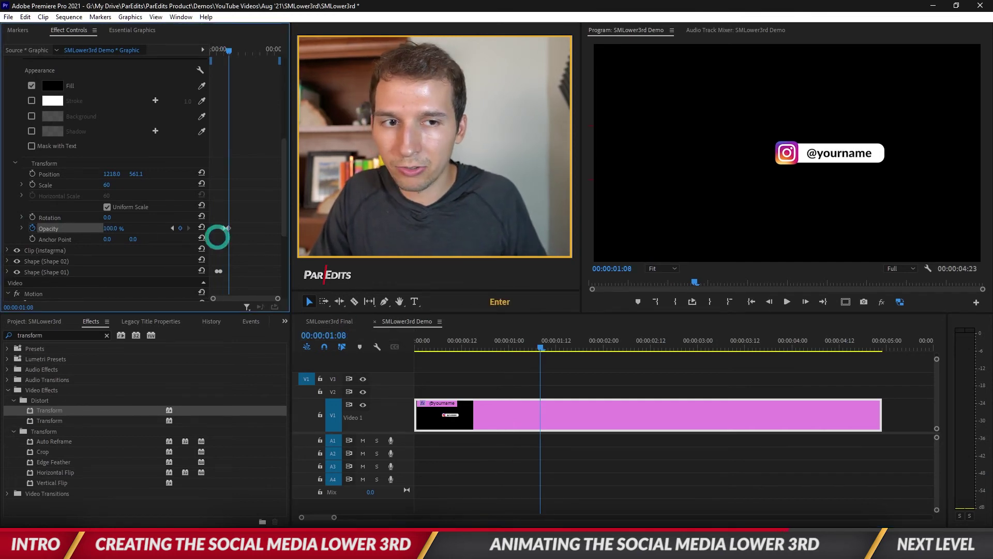
pyautogui.moveTo(224, 50); pyautogui.dragTo(201, 46)
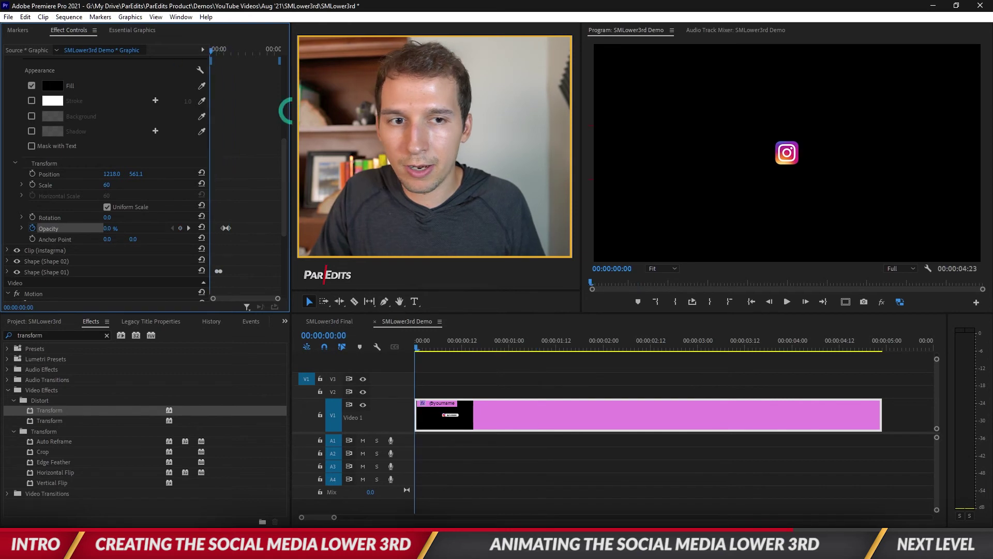
pyautogui.press('space')
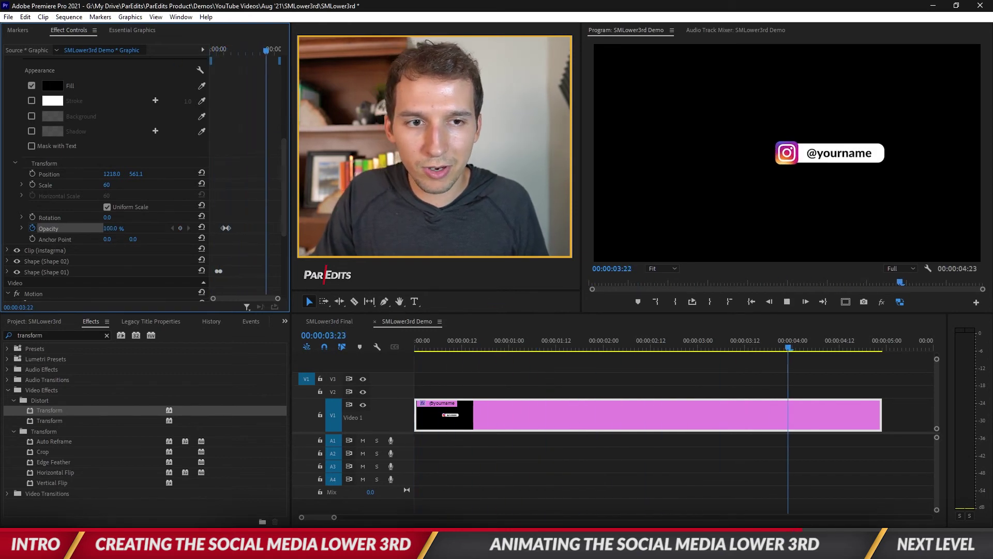
# Stop playback, collapse the text layer, and replay the full lower third from the clip start.
pyautogui.press('space')
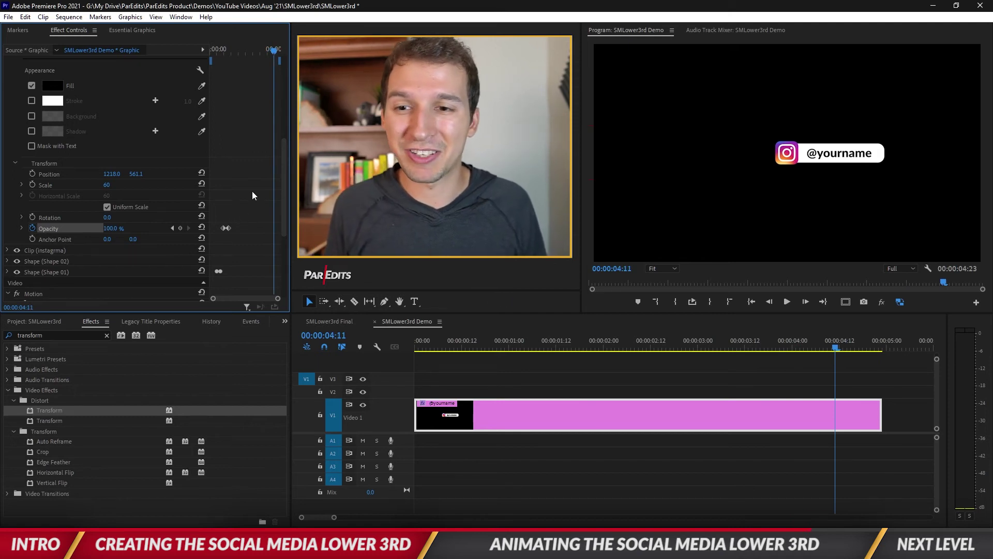
pyautogui.scroll(-2, 130, 166)
pyautogui.press('Left')
pyautogui.press('Left')
pyautogui.press('Left')
pyautogui.press('Left')
pyautogui.press('Left')
pyautogui.press('Left')
pyautogui.press('Left')
pyautogui.press('Left')
pyautogui.press('Left')
pyautogui.press('Left')
pyautogui.press('Left')
pyautogui.press('Left')
pyautogui.press('Left')
pyautogui.press('Left')
pyautogui.press('Left')
pyautogui.press('Left')
pyautogui.press('Left')
pyautogui.press('Left')
pyautogui.press('Left')
pyautogui.press('Left')
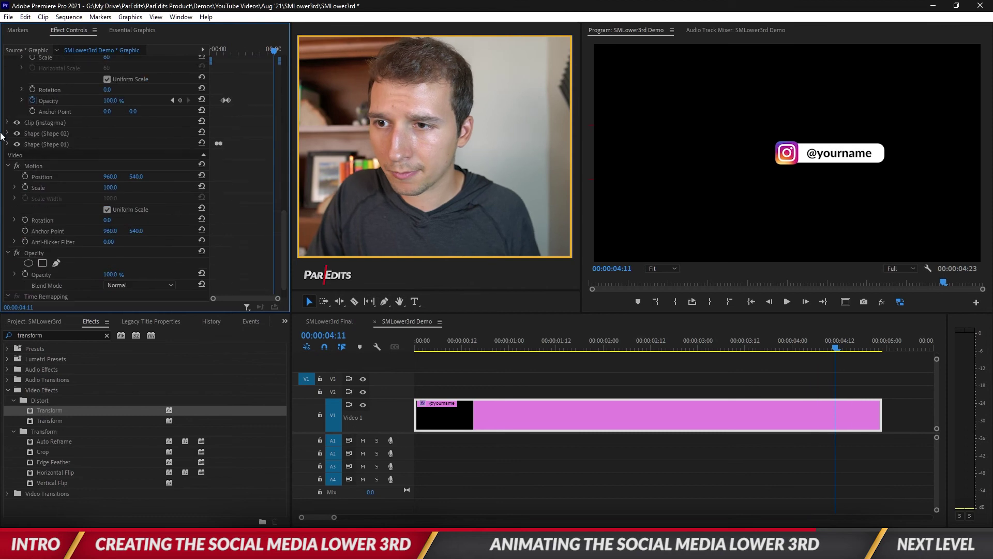
pyautogui.moveTo(263, 52); pyautogui.dragTo(234, 82)
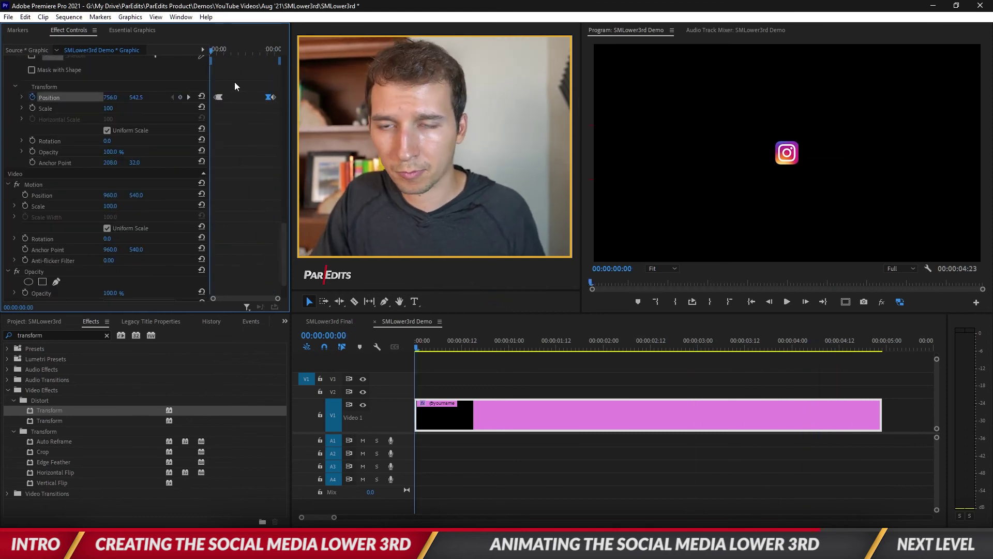
pyautogui.click(8, 191)
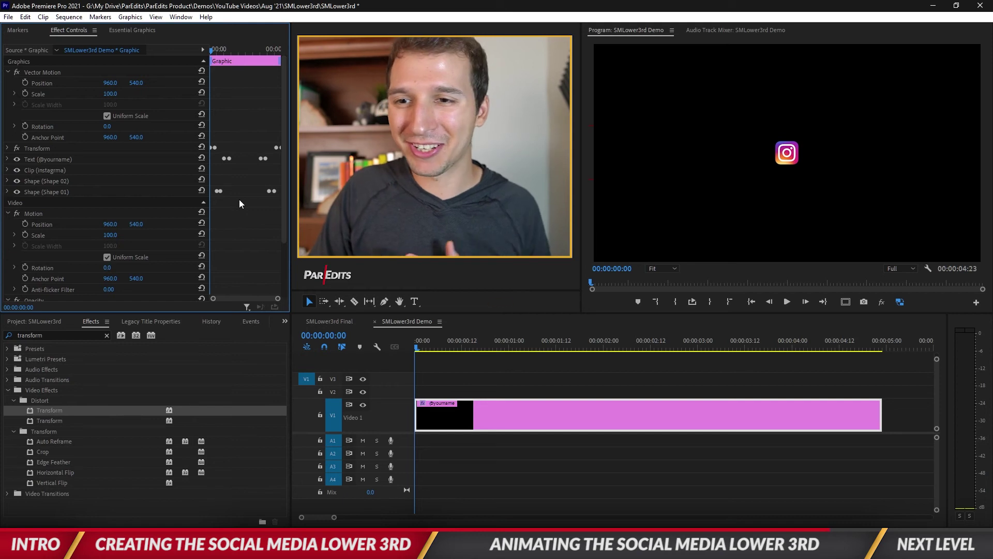
pyautogui.press('space')
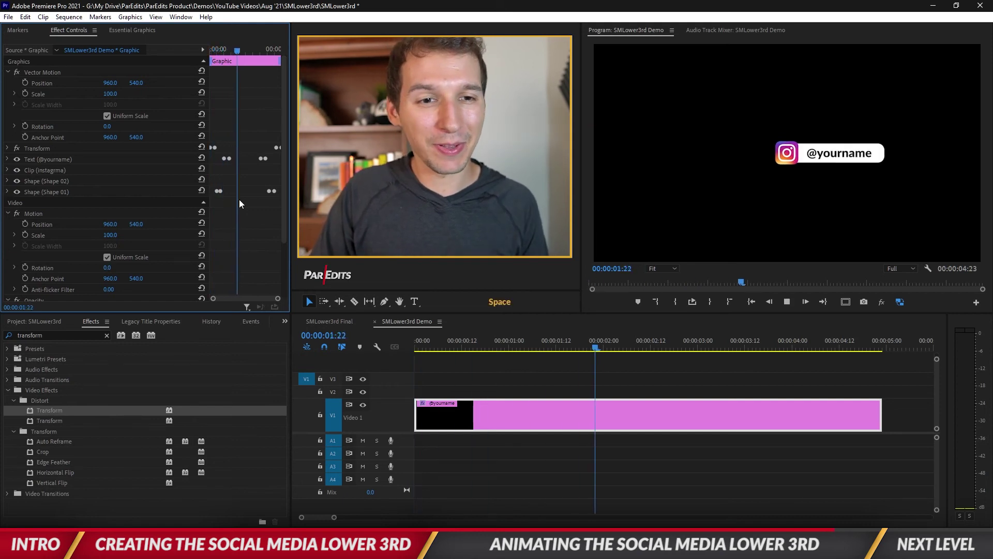